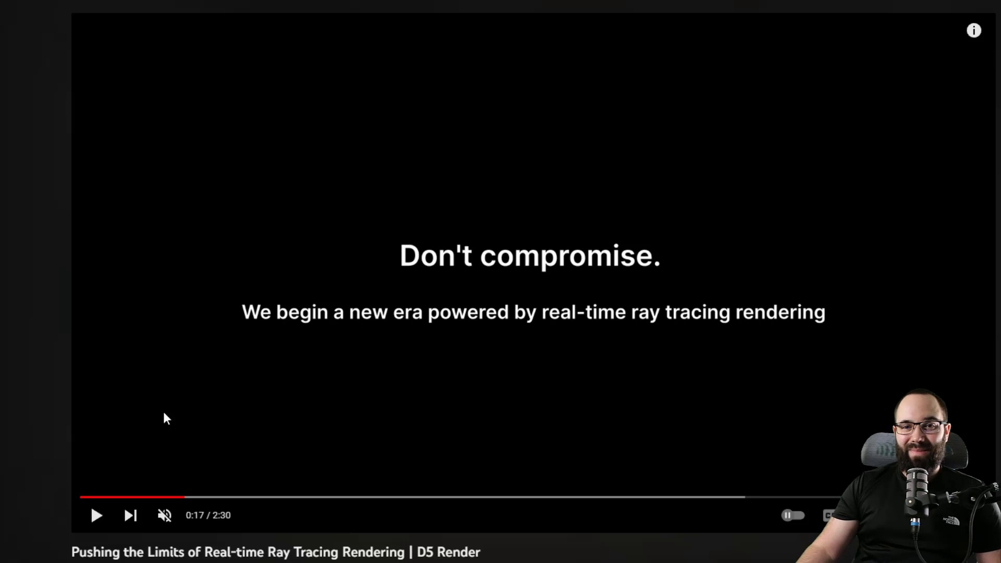
# Play the promo video and pause it on the atrium render shot.
pyautogui.click(177, 404)
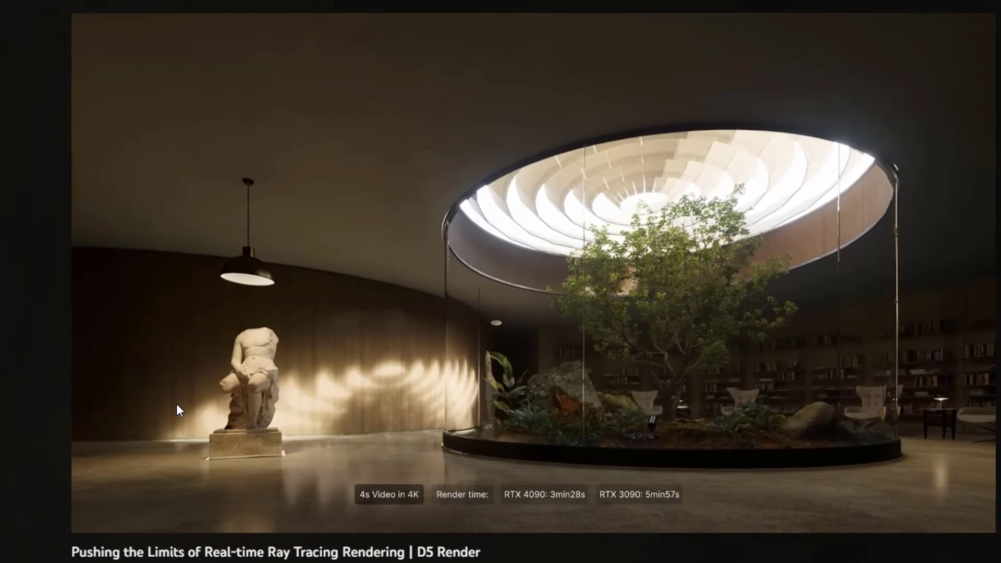
pyautogui.click(332, 430)
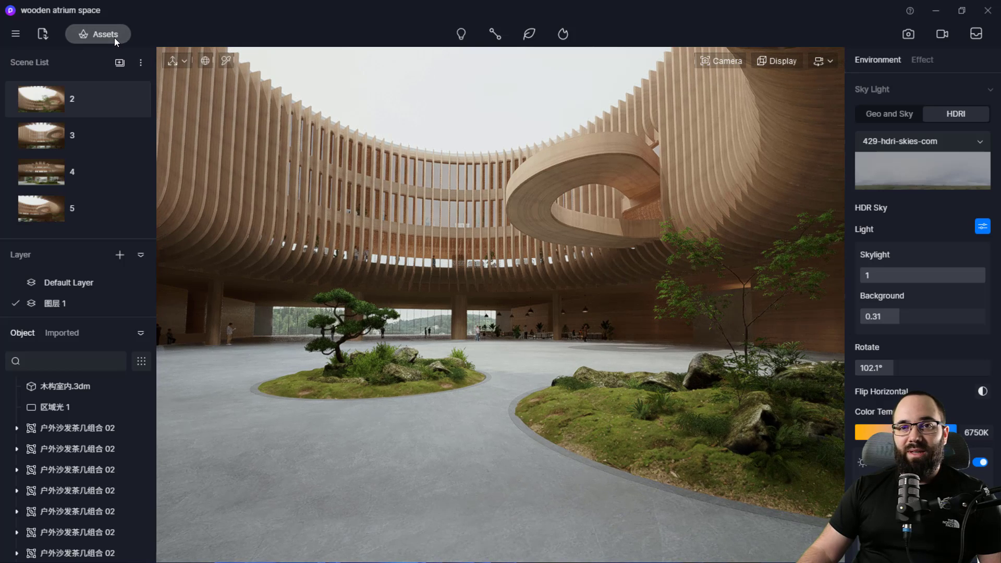
# Open the asset library, narrow it, and dock it at the left of the viewport.
pyautogui.click(115, 38)
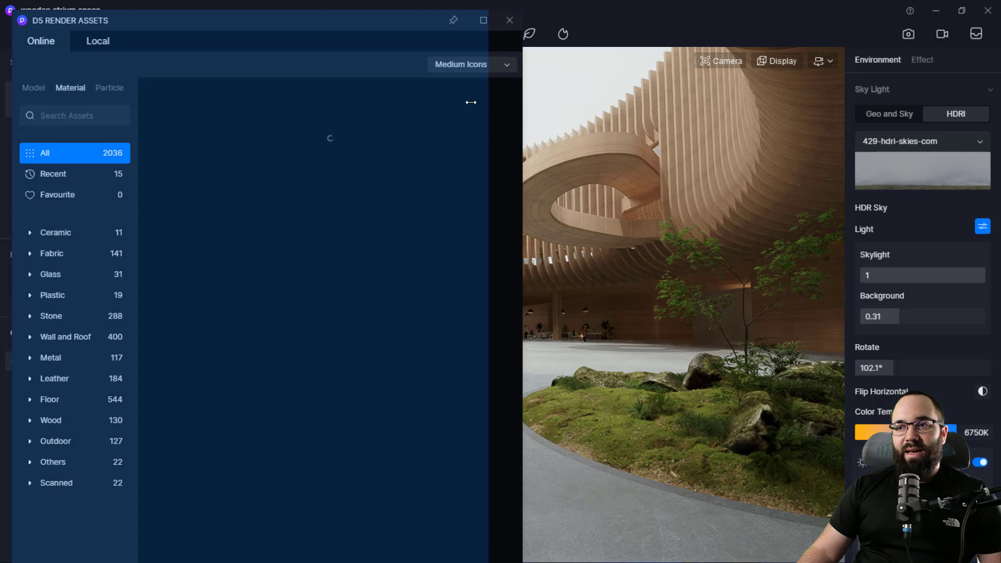
pyautogui.moveTo(523, 107); pyautogui.dragTo(397, 107)
pyautogui.moveTo(172, 28); pyautogui.dragTo(194, 23)
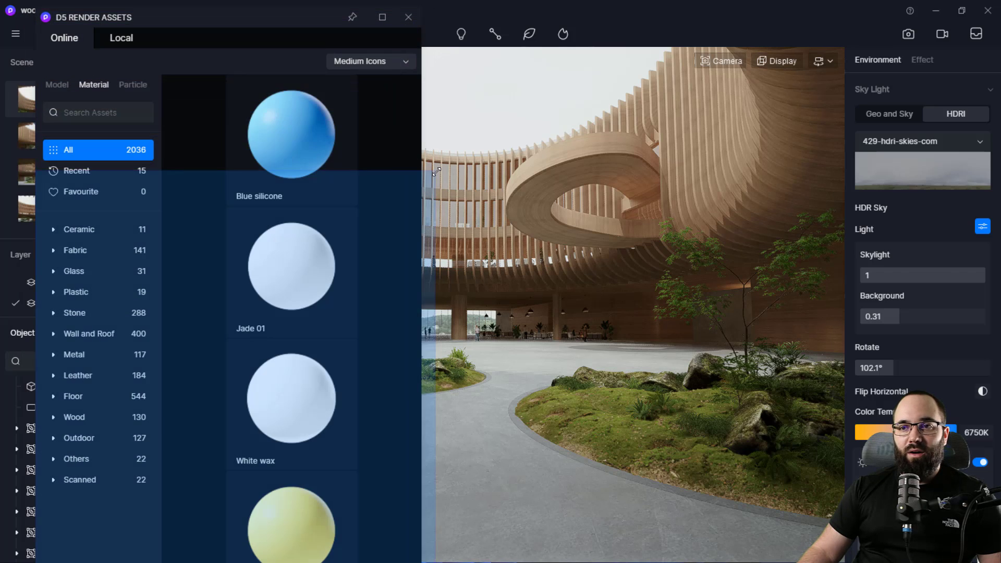
pyautogui.moveTo(295, 17); pyautogui.dragTo(282, 61)
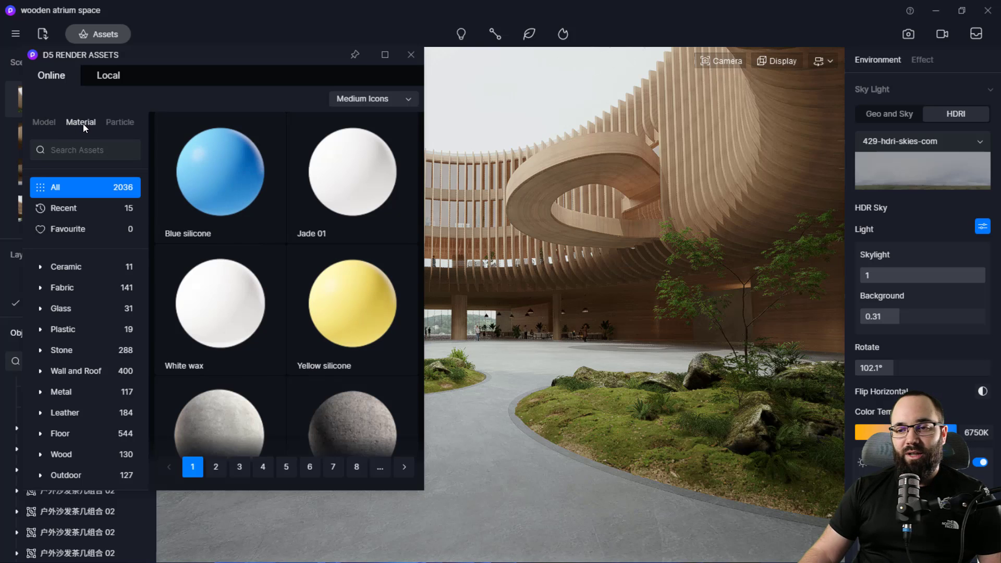
# Apply the Floor material to the atrium floor, then replace it with Concrete Wall.
pyautogui.click(352, 428)
pyautogui.scroll(-2, 359, 395)
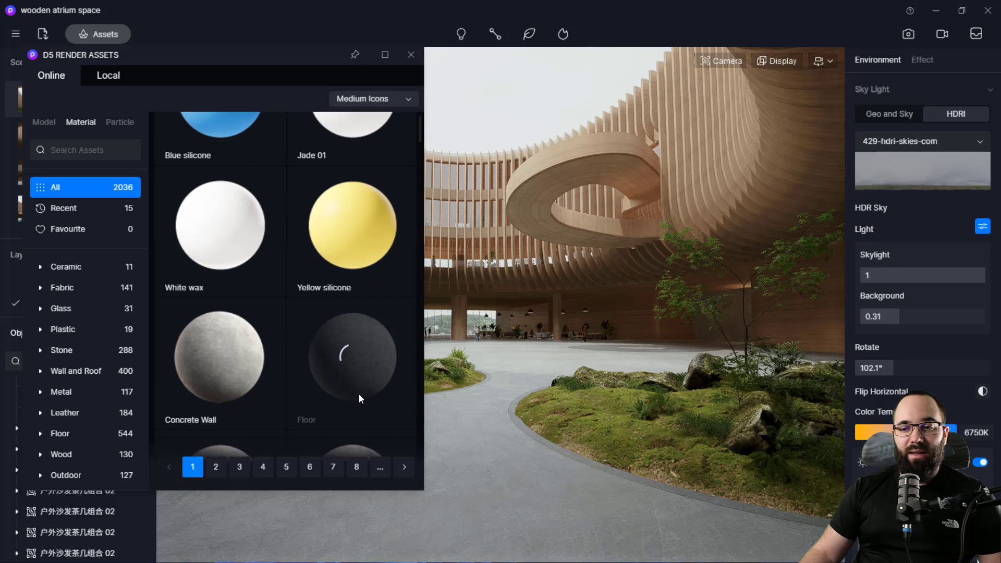
pyautogui.scroll(-1, 358, 367)
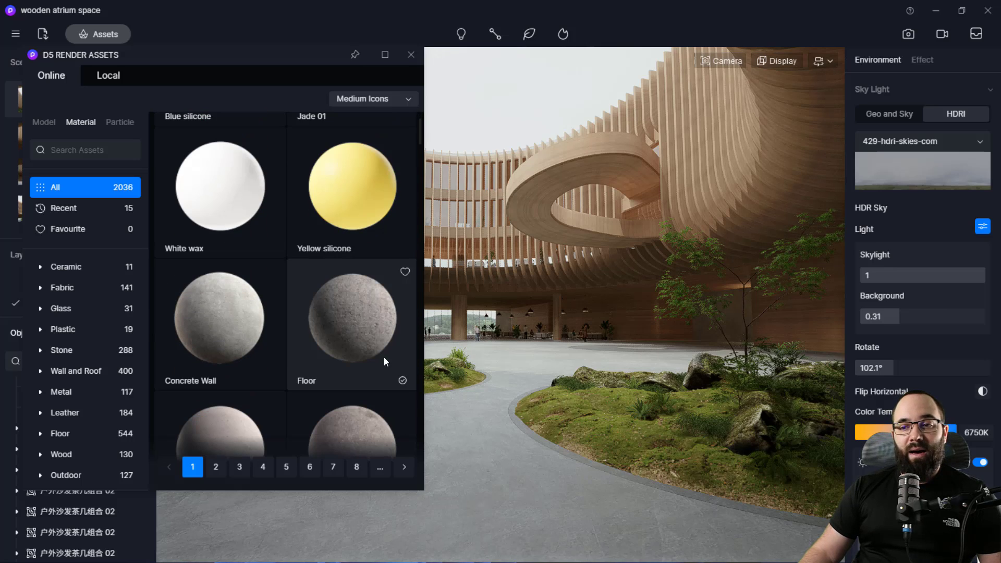
pyautogui.moveTo(470, 442)
pyautogui.mouseDown()
pyautogui.moveTo(479, 452)
pyautogui.moveTo(462, 445)
pyautogui.mouseUp()
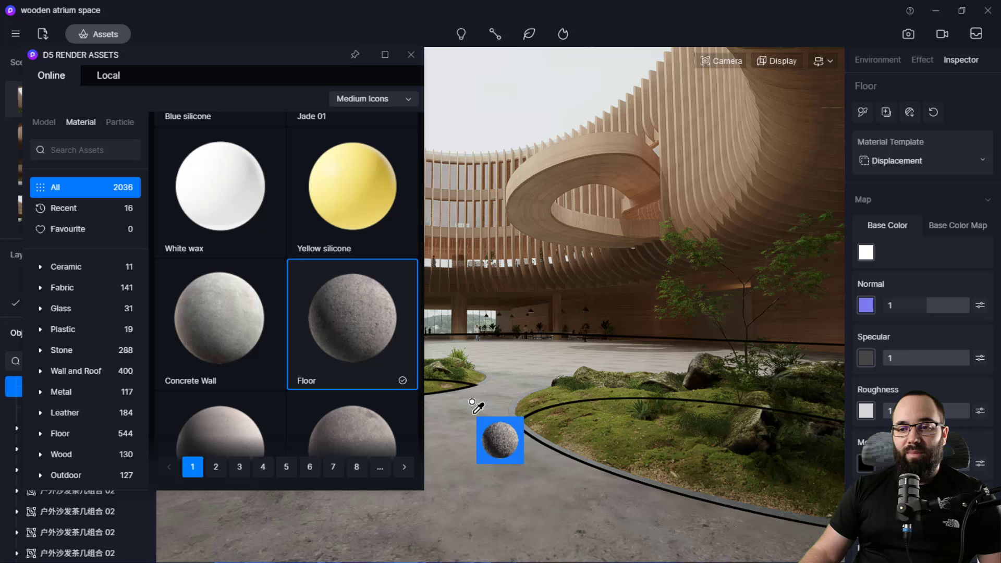
pyautogui.click(224, 353)
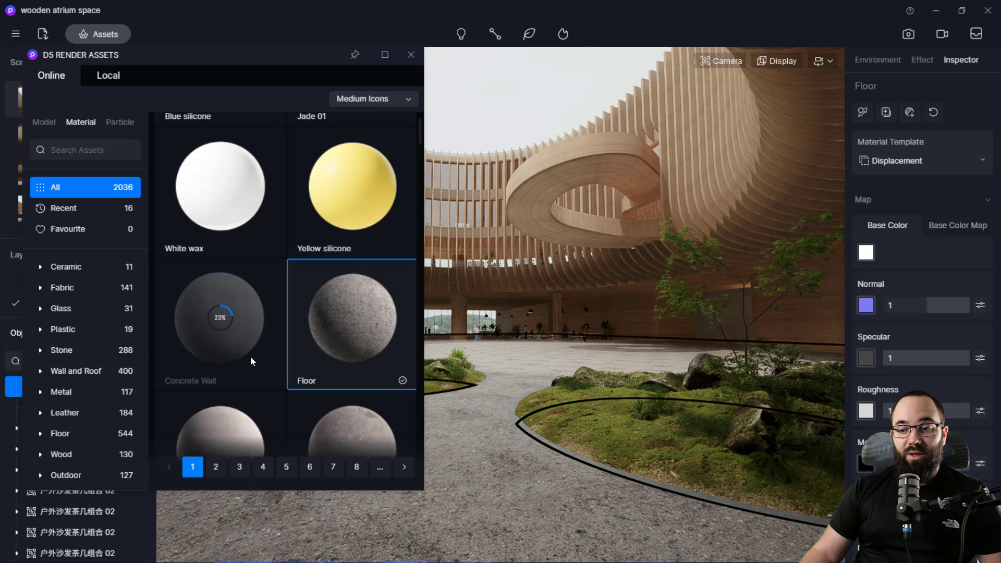
pyautogui.moveTo(215, 344); pyautogui.dragTo(473, 477)
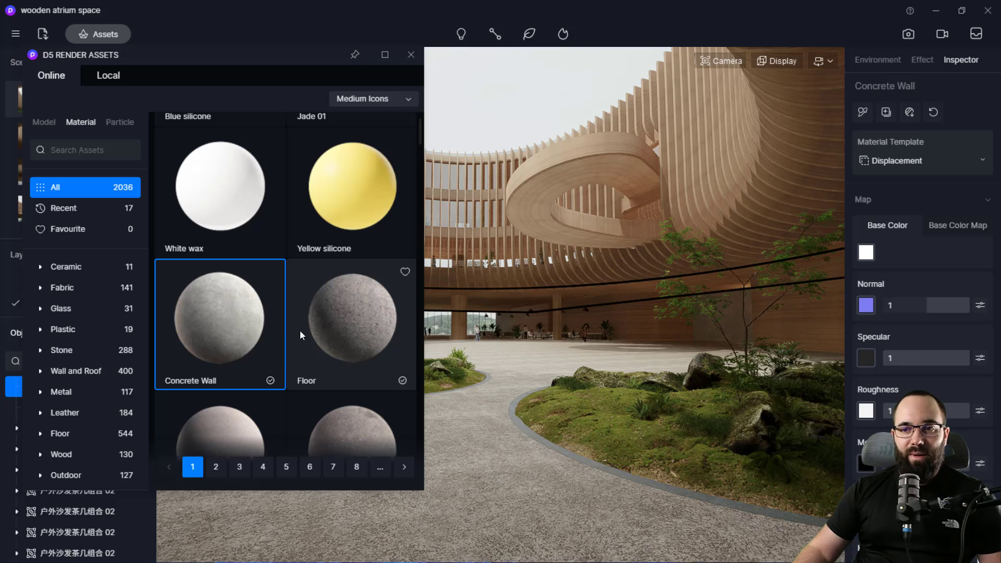
# Scroll through the material grid and Inspector to review the Concrete Wall's Displacement settings.
pyautogui.scroll(-5, 265, 264)
pyautogui.scroll(-6, 253, 295)
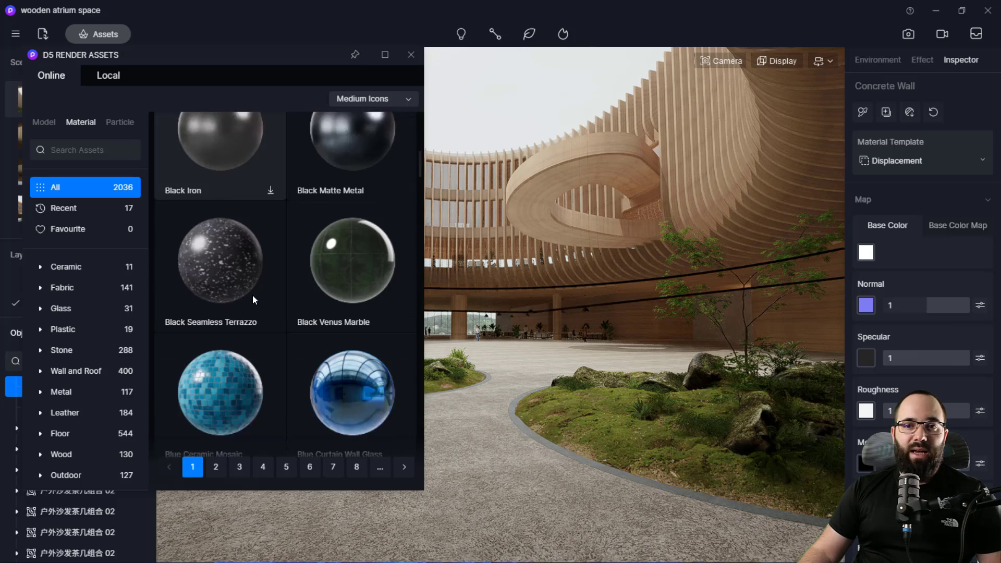
pyautogui.scroll(12, 252, 296)
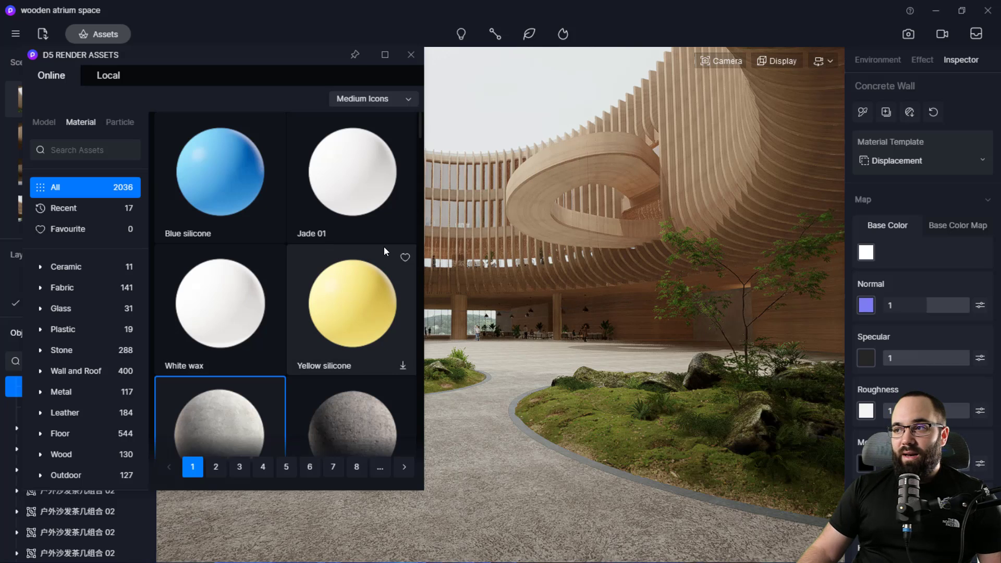
pyautogui.scroll(-2, 918, 263)
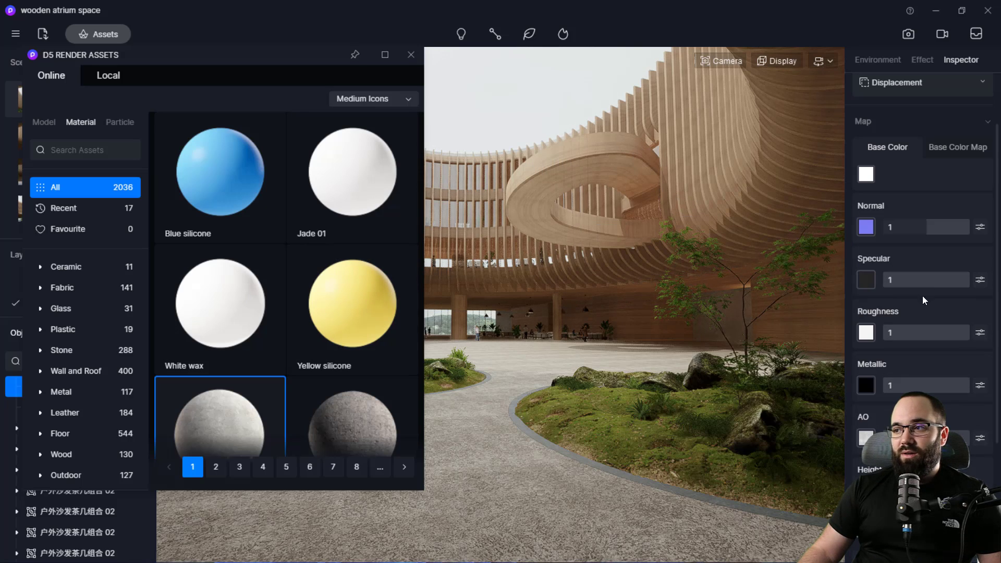
pyautogui.scroll(2, 925, 241)
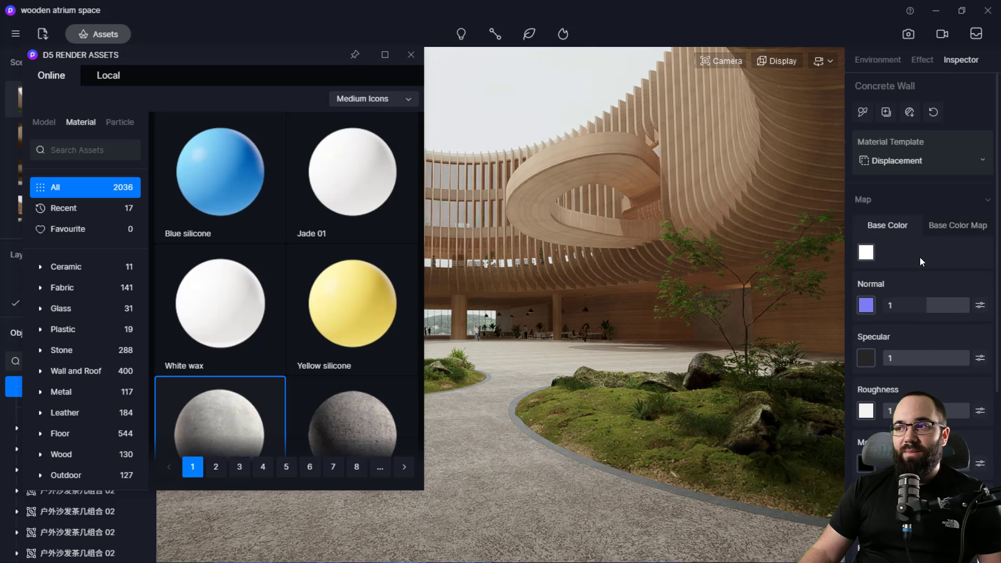
pyautogui.scroll(-6, 915, 225)
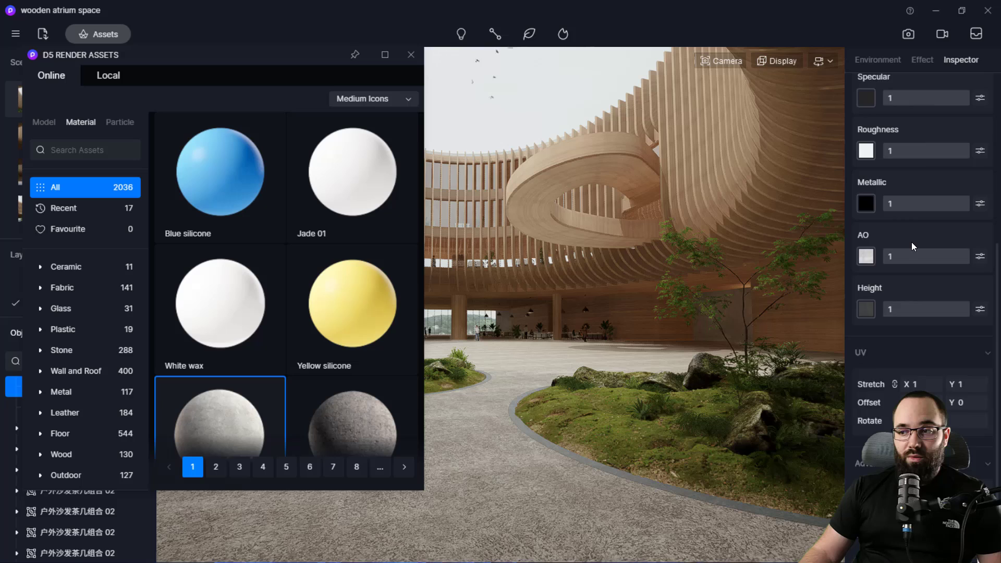
pyautogui.scroll(6, 912, 242)
pyautogui.scroll(1, 911, 242)
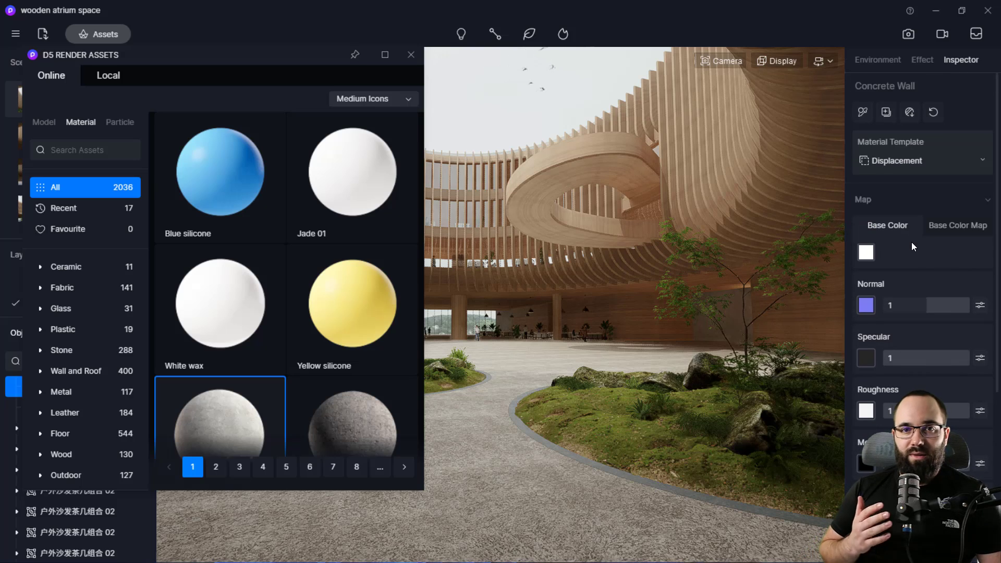
pyautogui.scroll(-6, 916, 301)
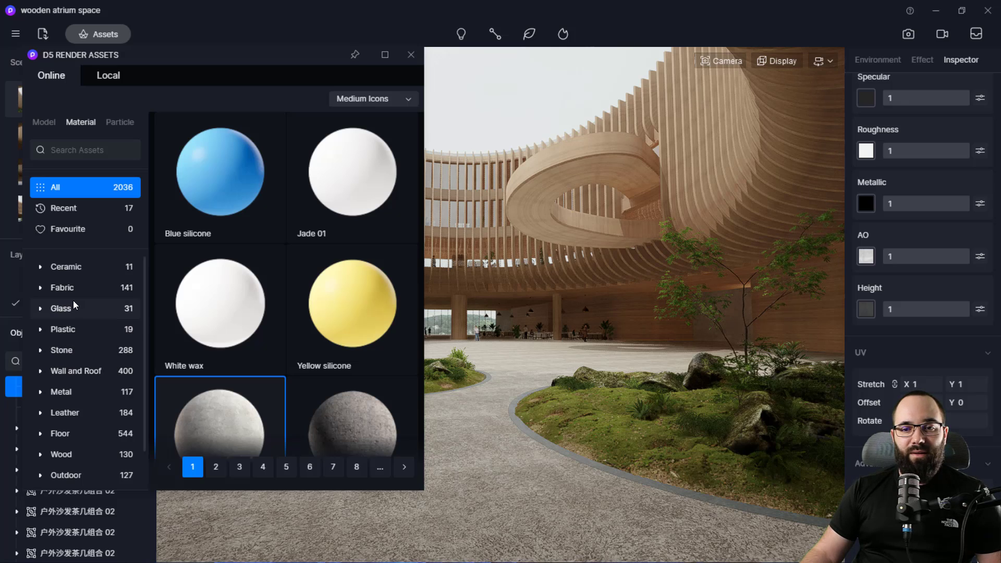
# Browse the model library to the Nature > Shrubs category.
pyautogui.click(45, 123)
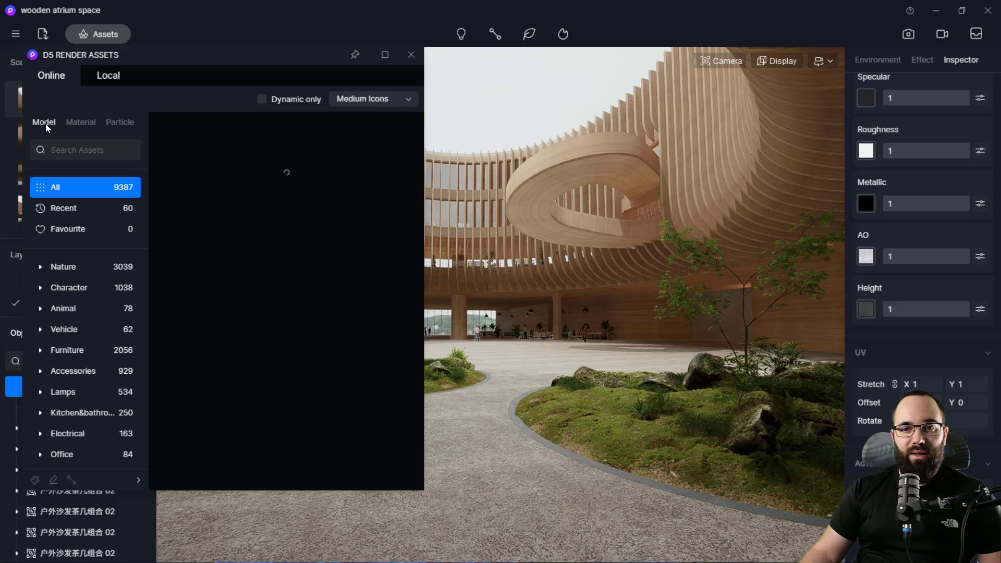
pyautogui.click(62, 270)
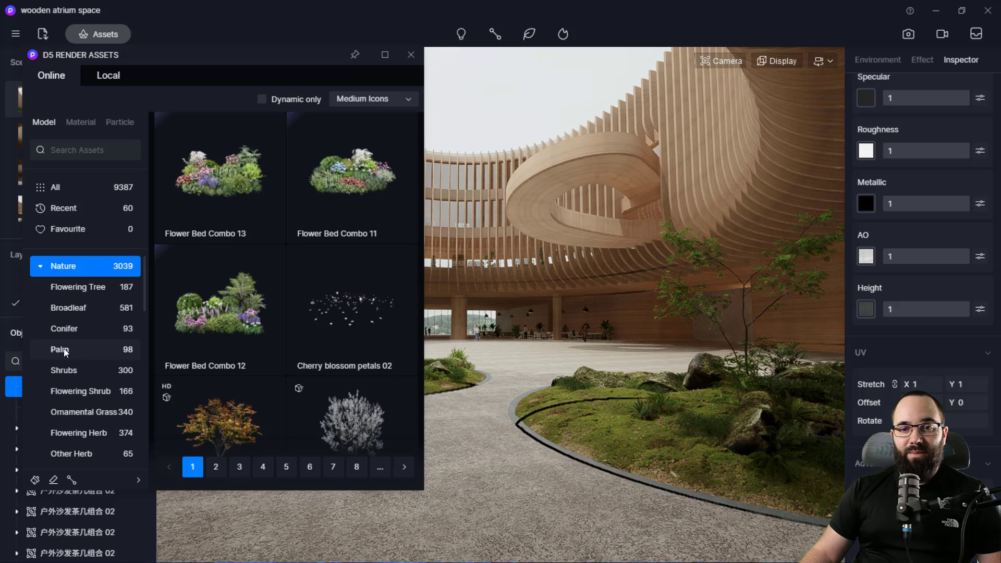
pyautogui.click(67, 369)
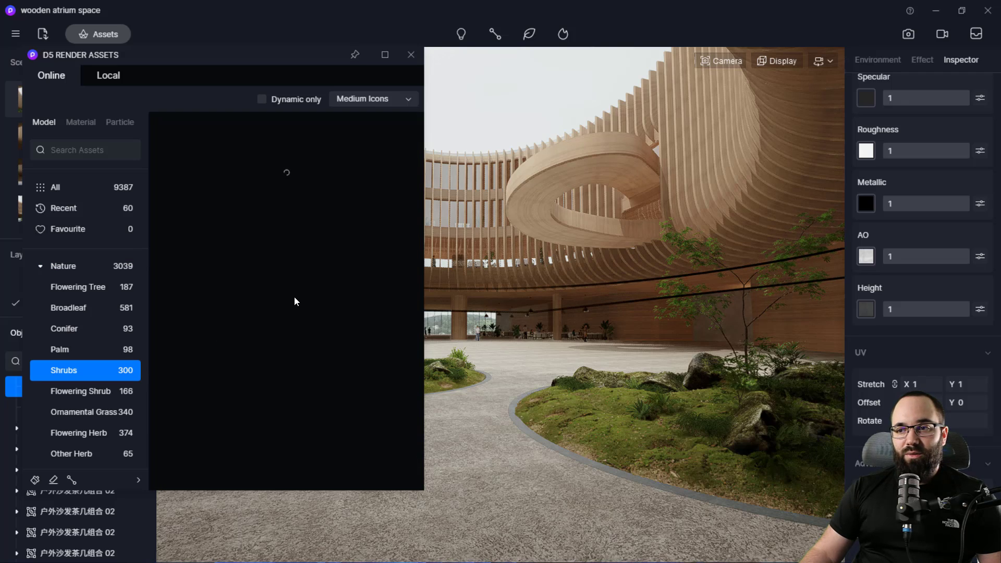
pyautogui.scroll(-9, 332, 325)
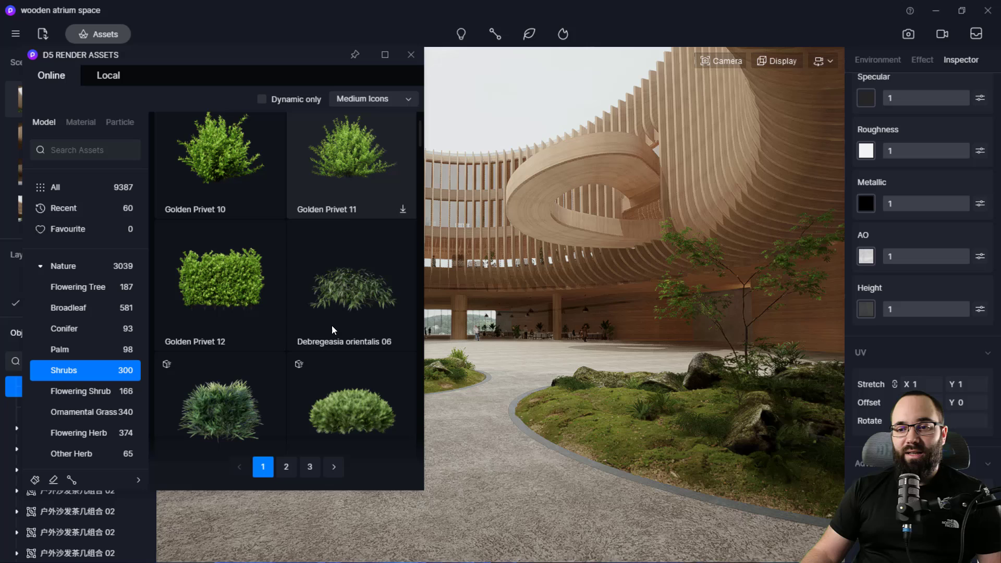
pyautogui.scroll(-8, 336, 327)
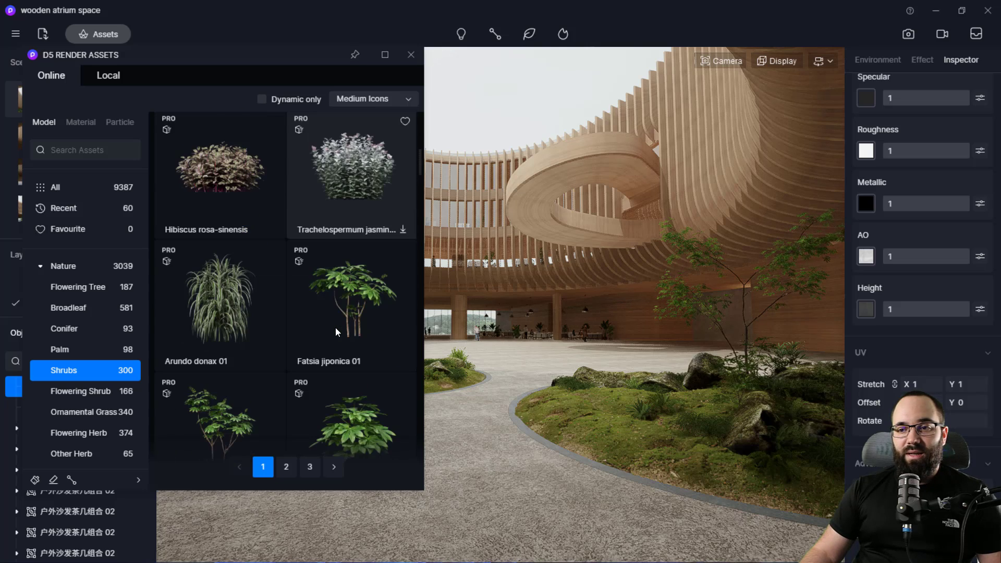
pyautogui.scroll(2, 336, 327)
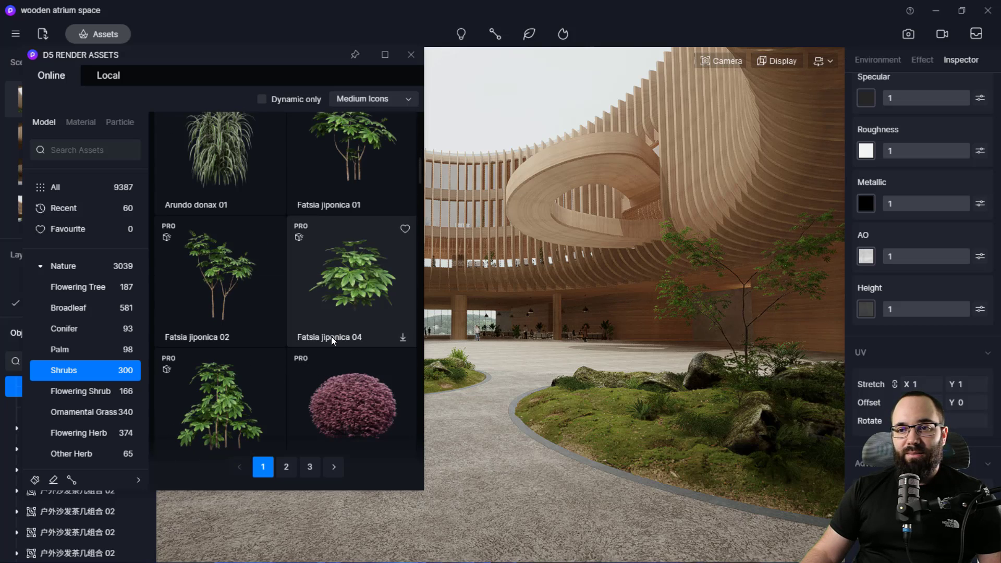
# Download Fatsia jiponica 04 and place it on the right grass island.
pyautogui.click(347, 308)
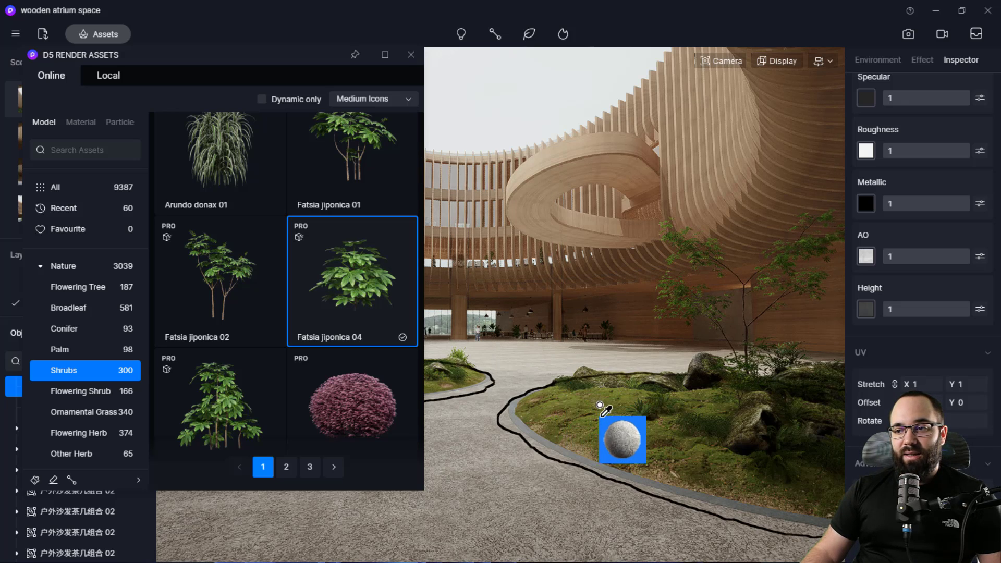
pyautogui.click(374, 284)
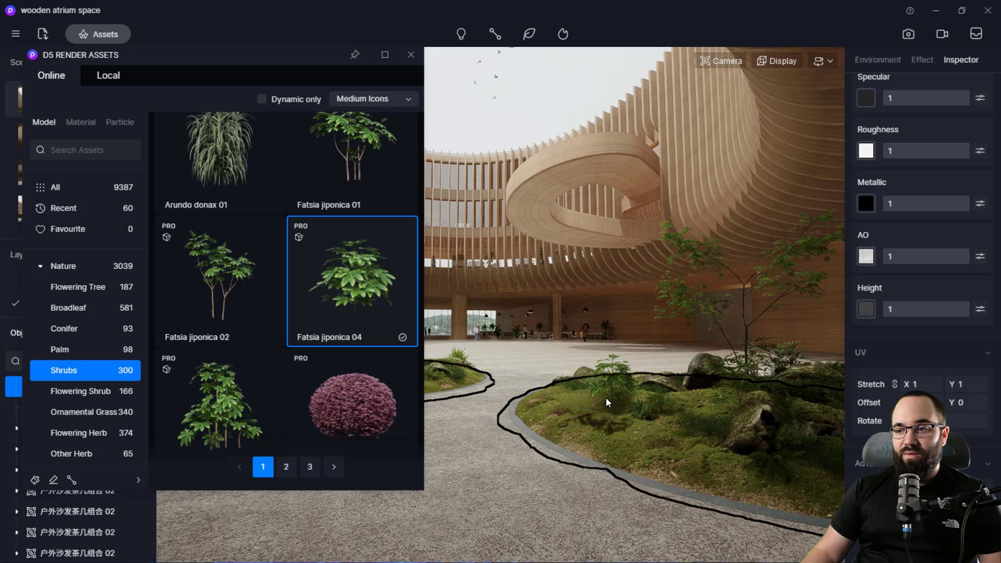
pyautogui.click(578, 400)
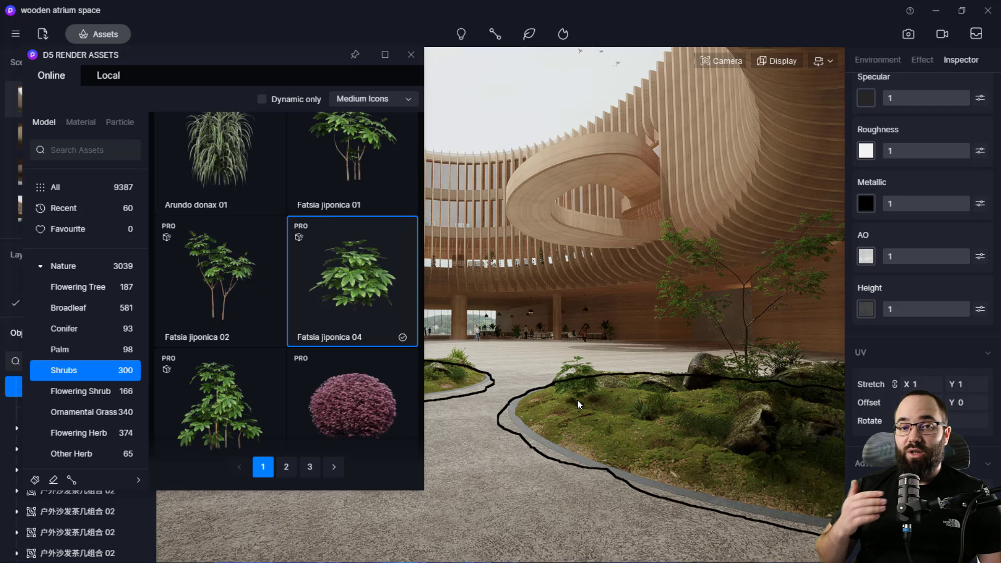
pyautogui.click(624, 392)
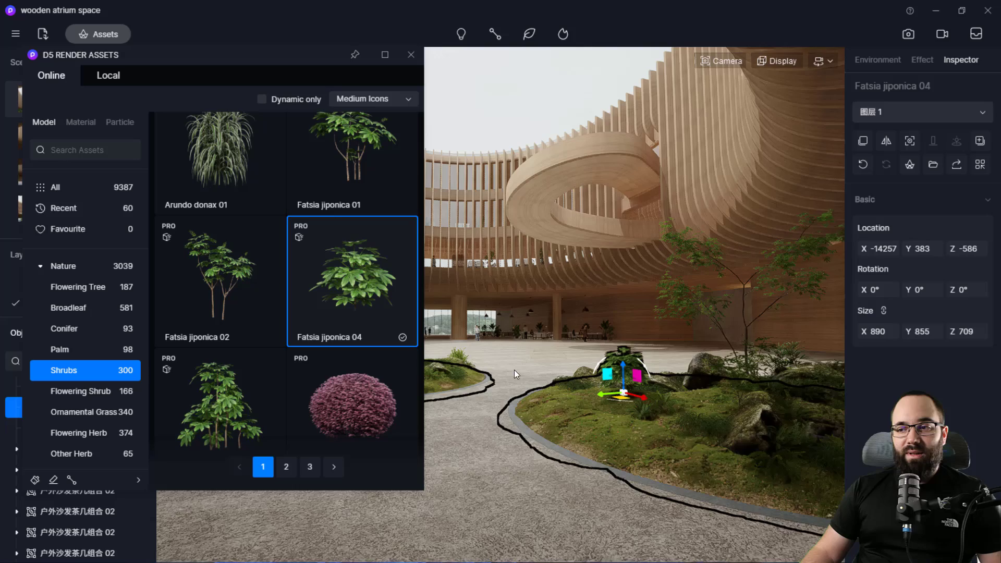
pyautogui.moveTo(514, 370); pyautogui.dragTo(283, 374, button='right')
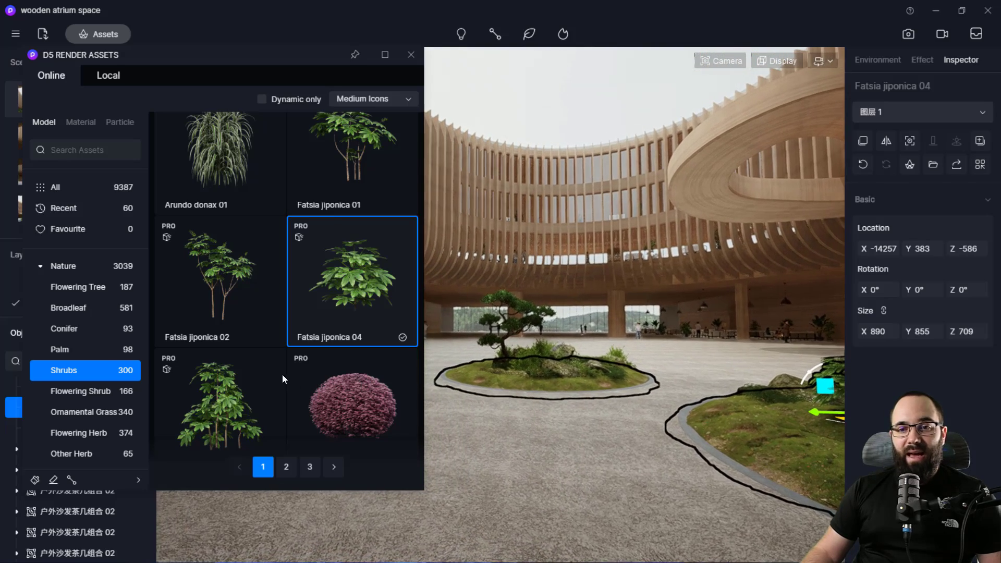
# Place the Casual man 107 character from Character > Casual beside the left planter.
pyautogui.click(42, 267)
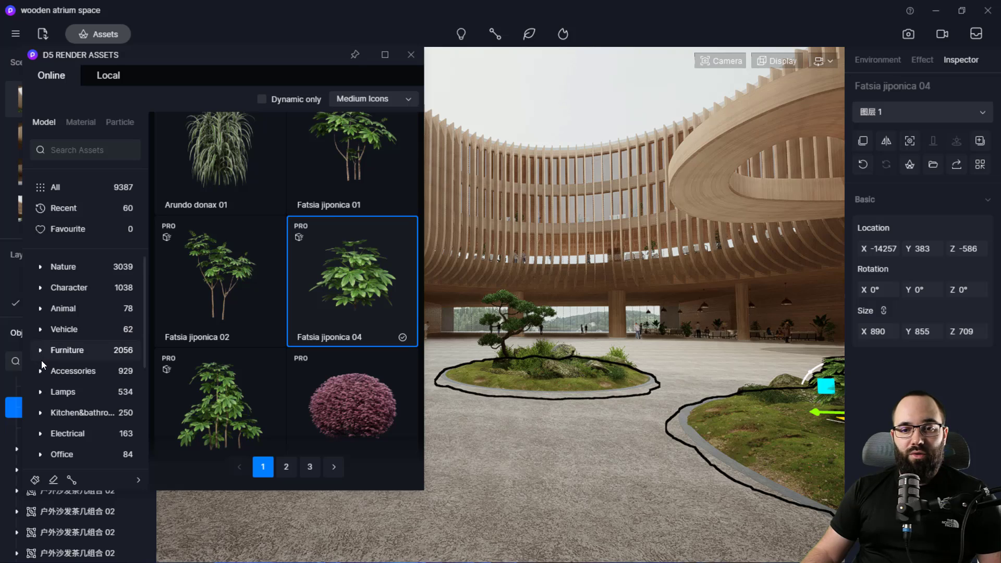
pyautogui.click(39, 288)
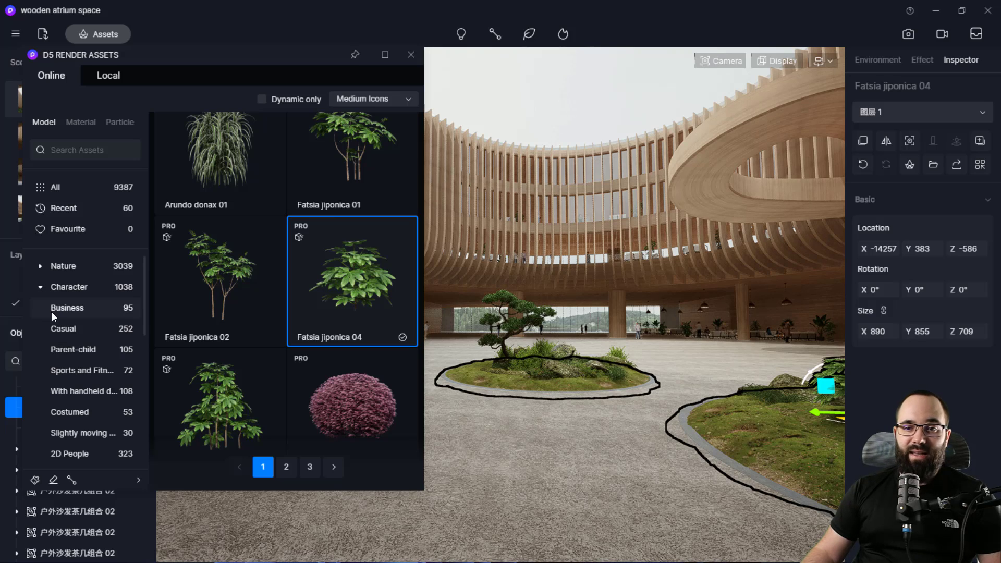
pyautogui.click(66, 329)
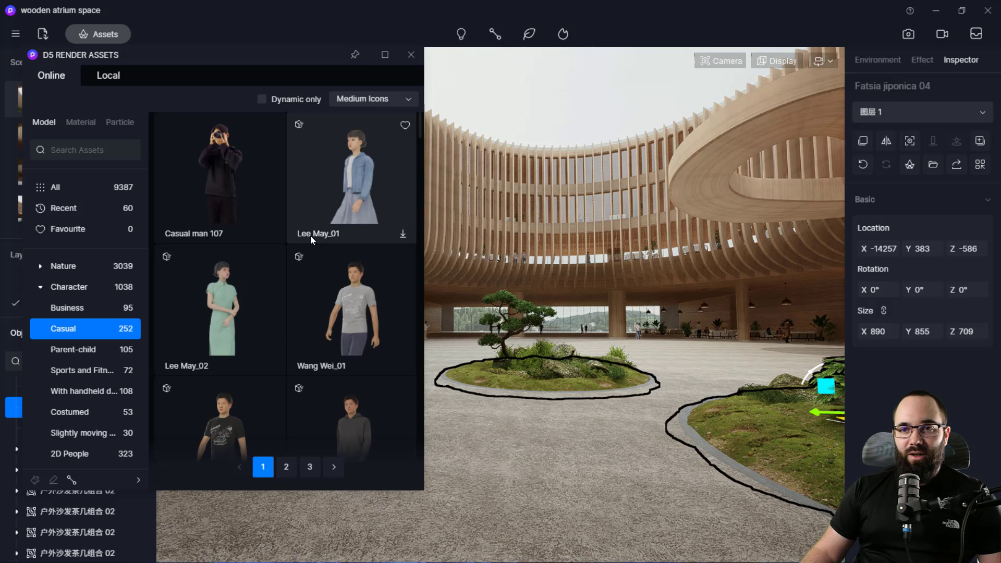
pyautogui.scroll(-2, 311, 238)
pyautogui.scroll(2, 310, 239)
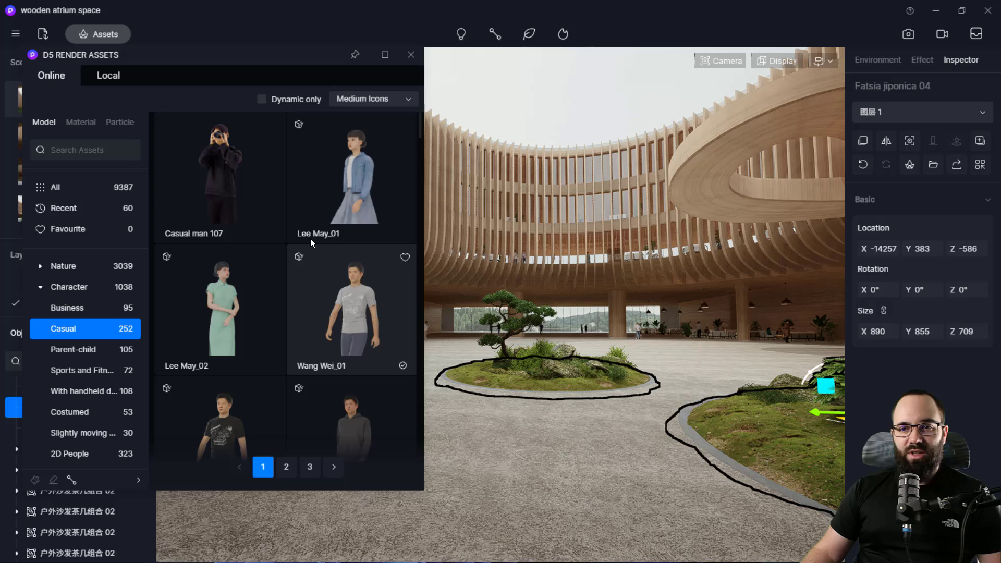
pyautogui.click(218, 206)
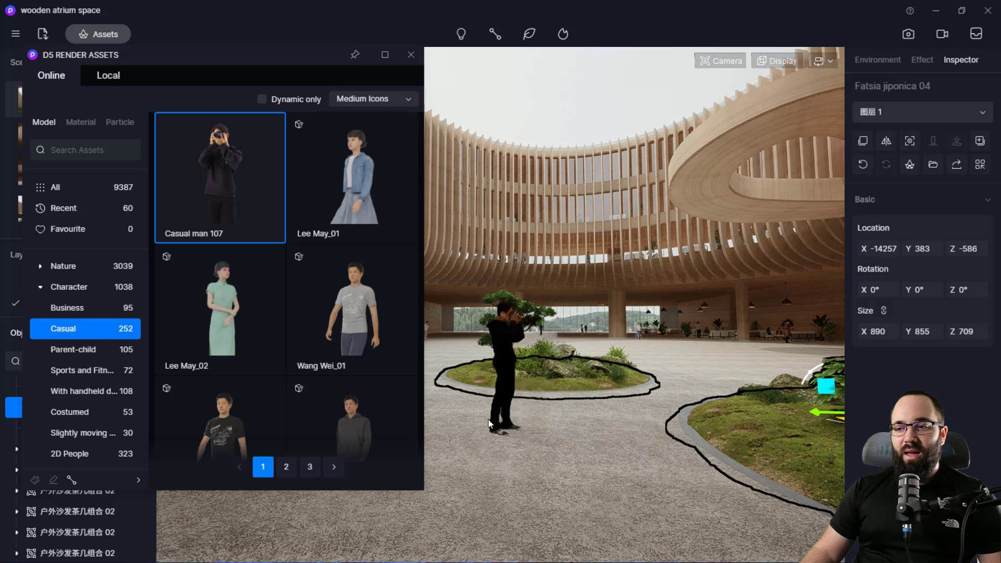
pyautogui.click(443, 430)
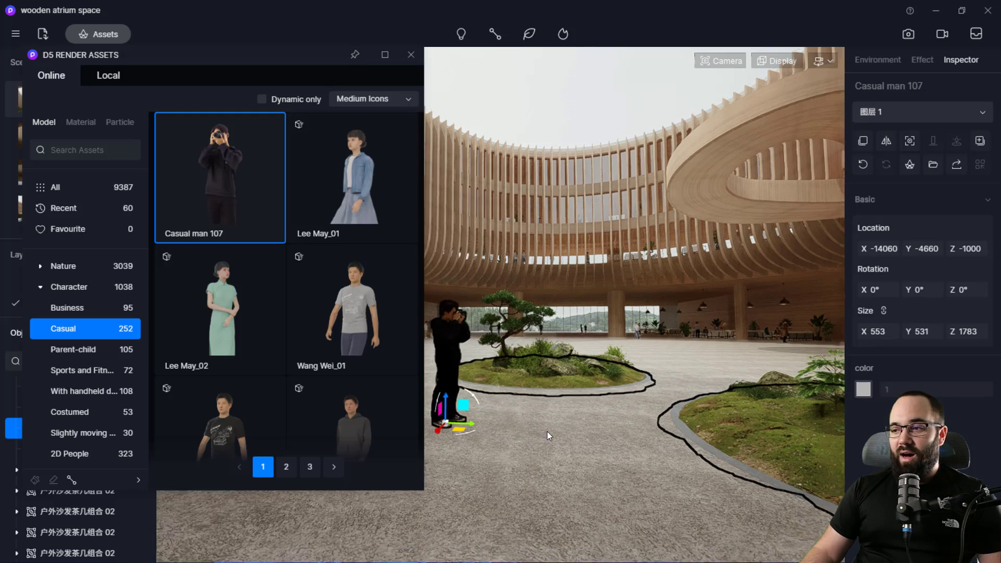
pyautogui.press('d')
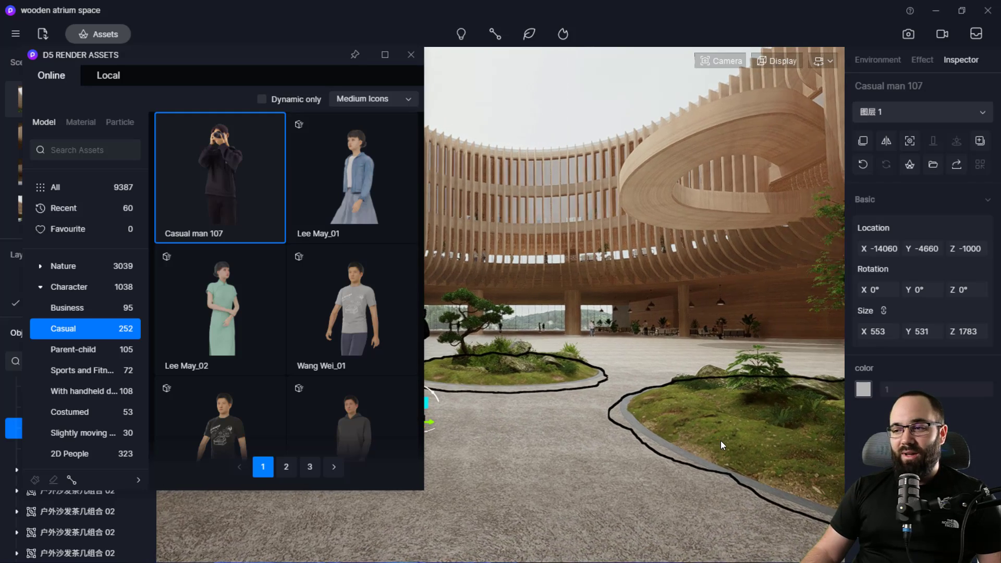
pyautogui.press('a')
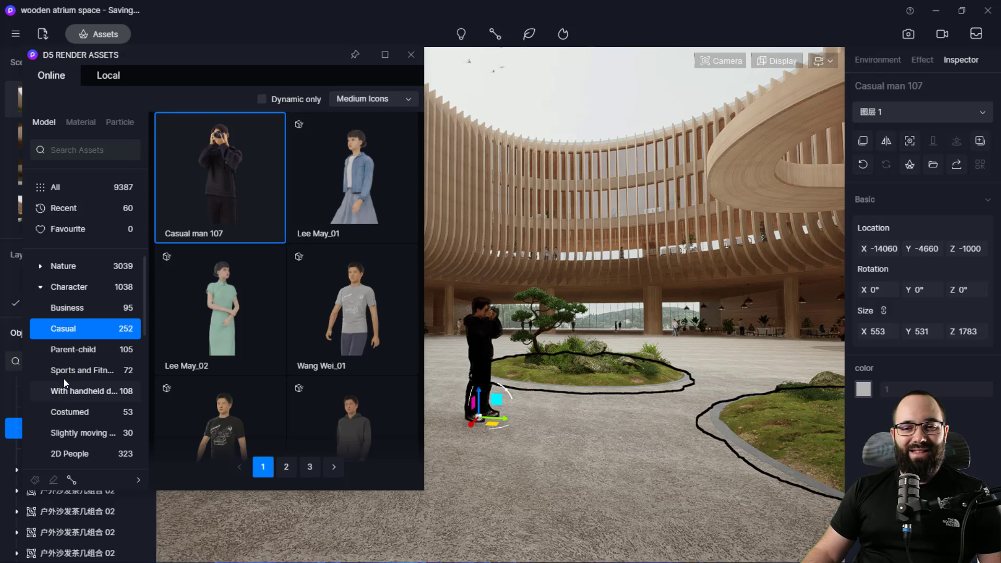
# Add Dog_01_Sitting from Animal > Pet at the man's feet and close the library.
pyautogui.click(42, 287)
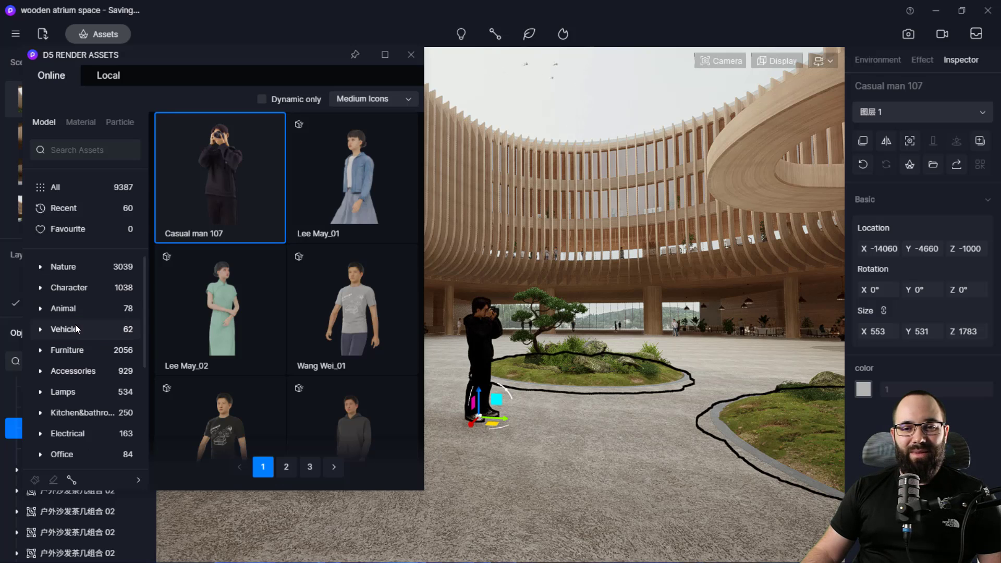
pyautogui.click(40, 311)
pyautogui.scroll(-2, 102, 339)
pyautogui.click(64, 373)
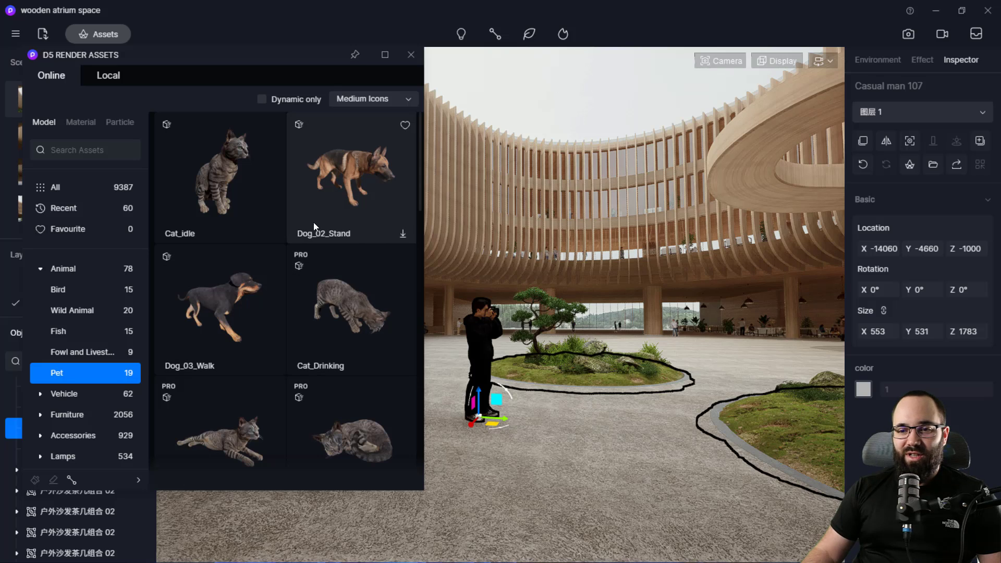
pyautogui.scroll(-5, 259, 284)
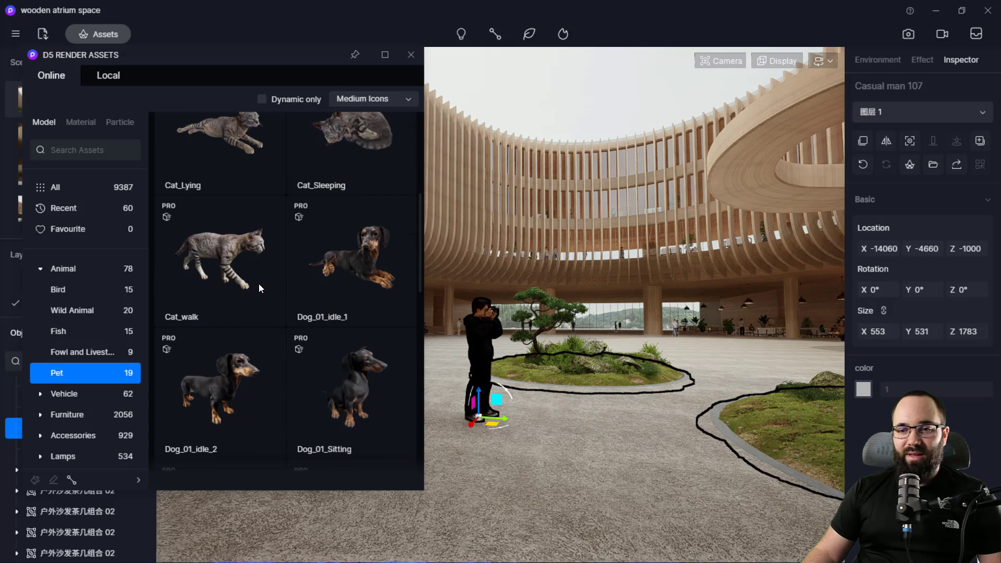
pyautogui.scroll(-1, 303, 312)
pyautogui.click(348, 379)
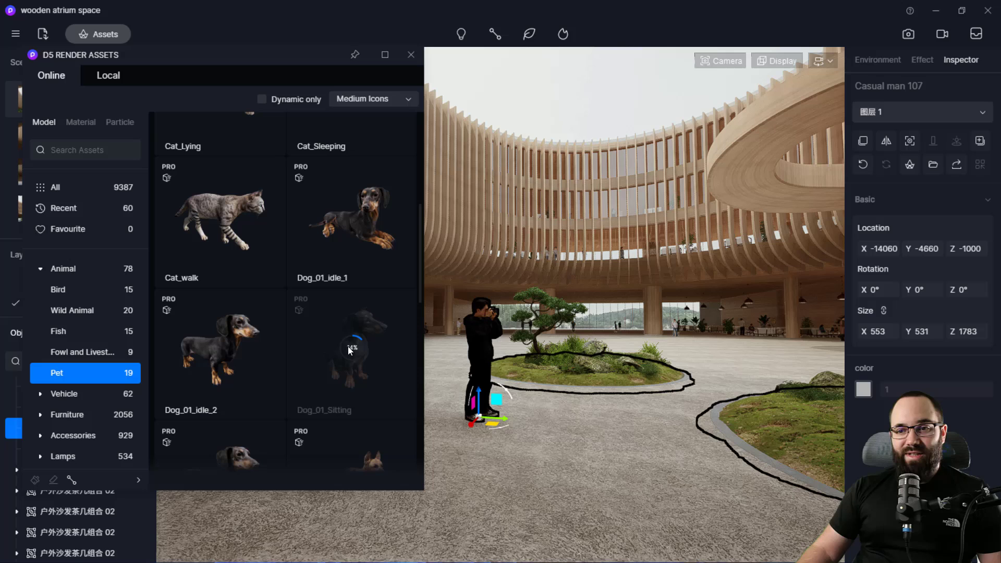
pyautogui.click(362, 359)
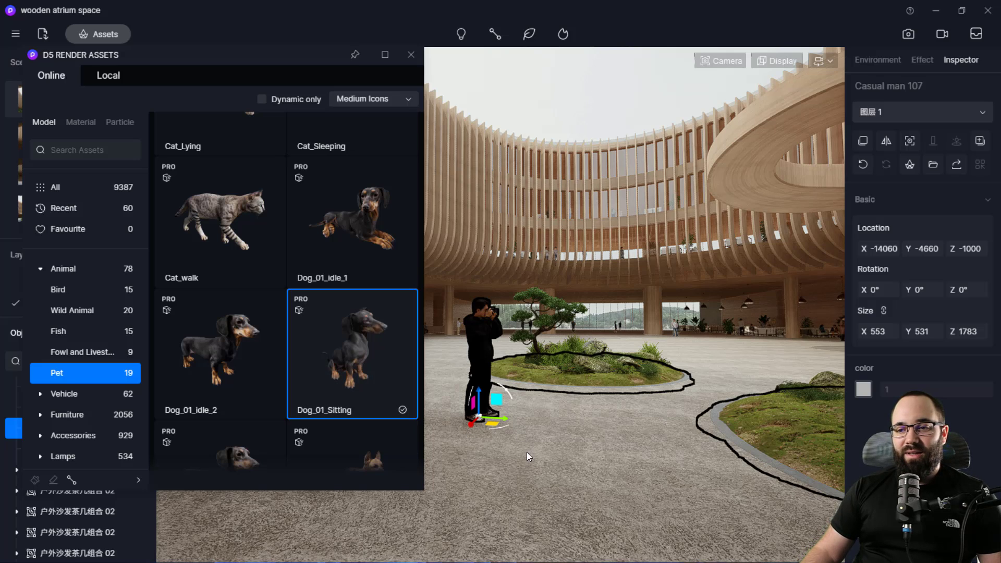
pyautogui.click(475, 446)
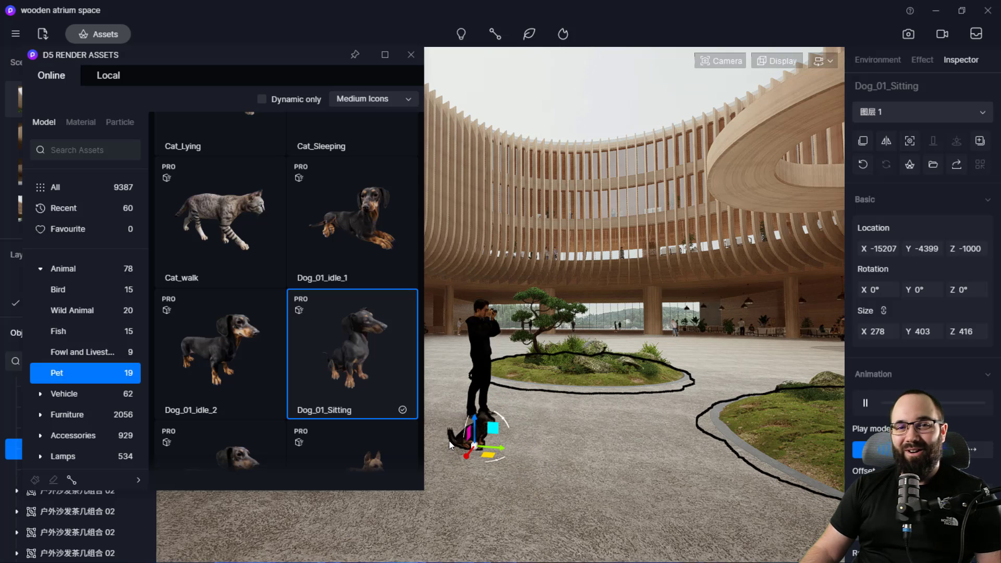
pyautogui.click(411, 55)
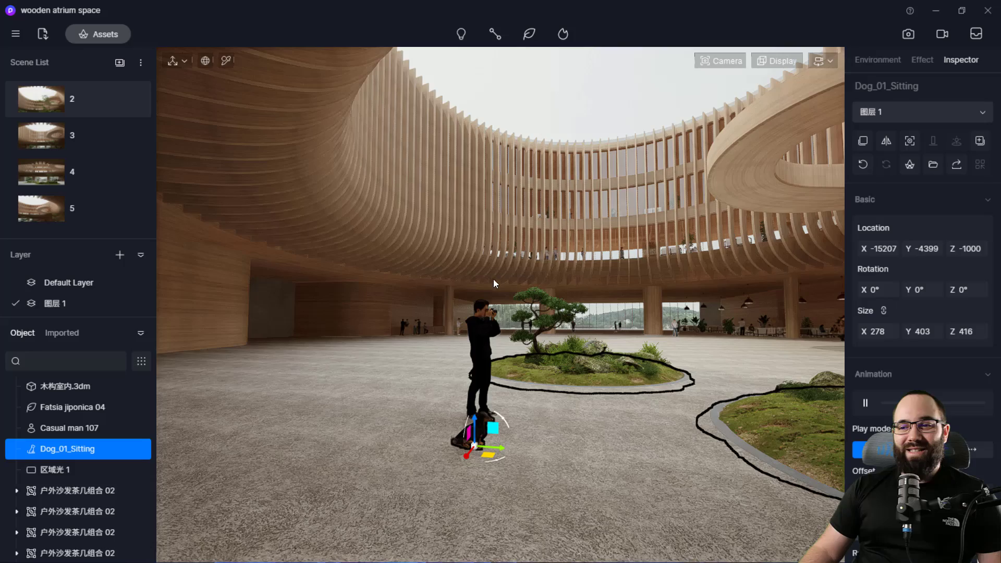
# Deselect the dog and move the camera in closer around the man and dog.
pyautogui.moveTo(552, 424); pyautogui.dragTo(655, 425, button='right')
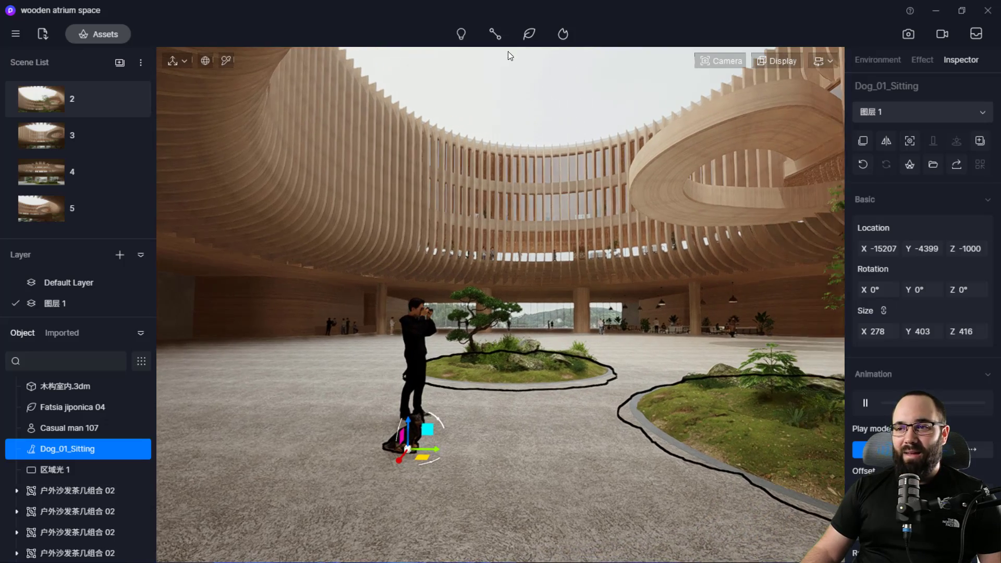
pyautogui.click(548, 377)
pyautogui.moveTo(530, 425); pyautogui.dragTo(659, 414, button='right')
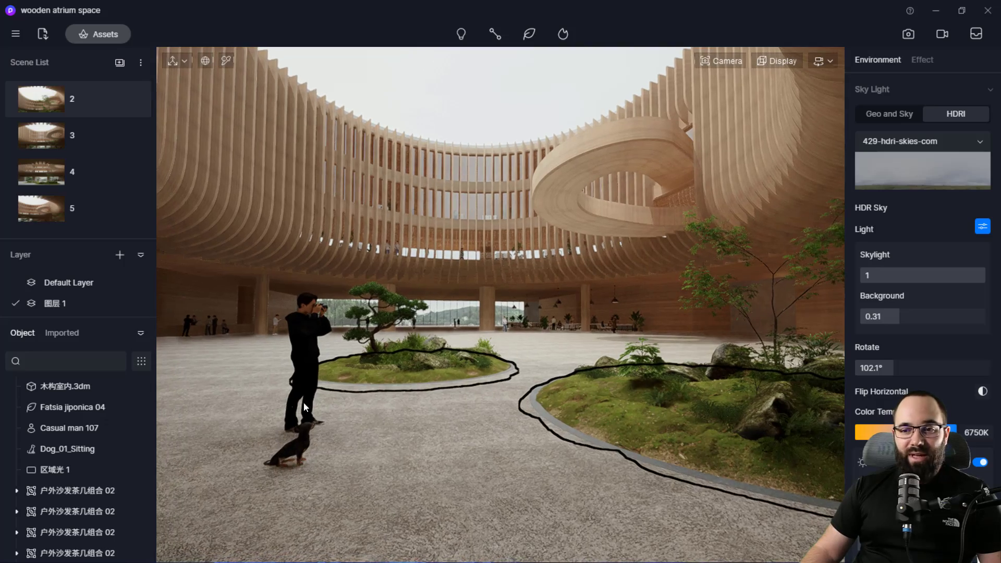
pyautogui.scroll(-10, 305, 407)
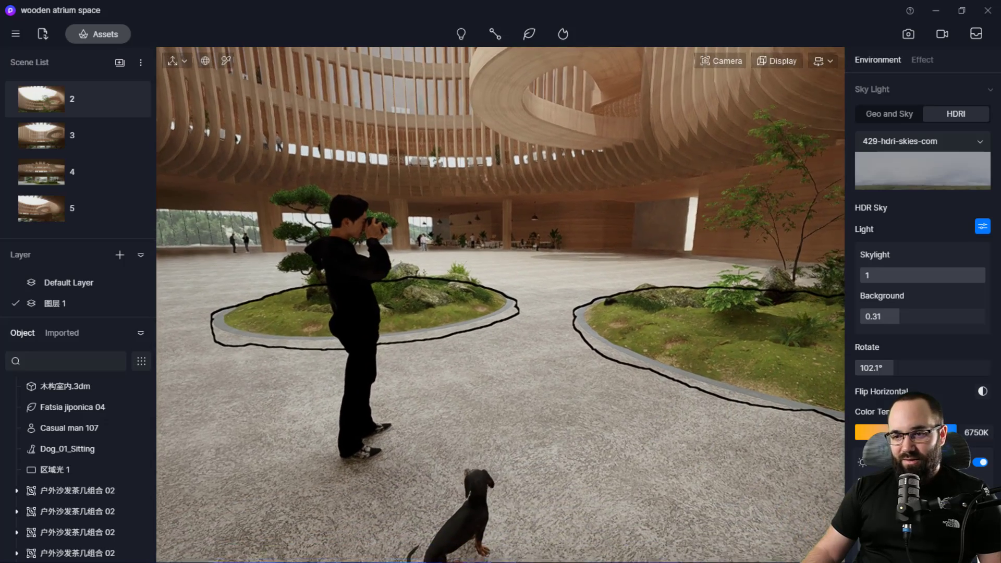
pyautogui.press('d')
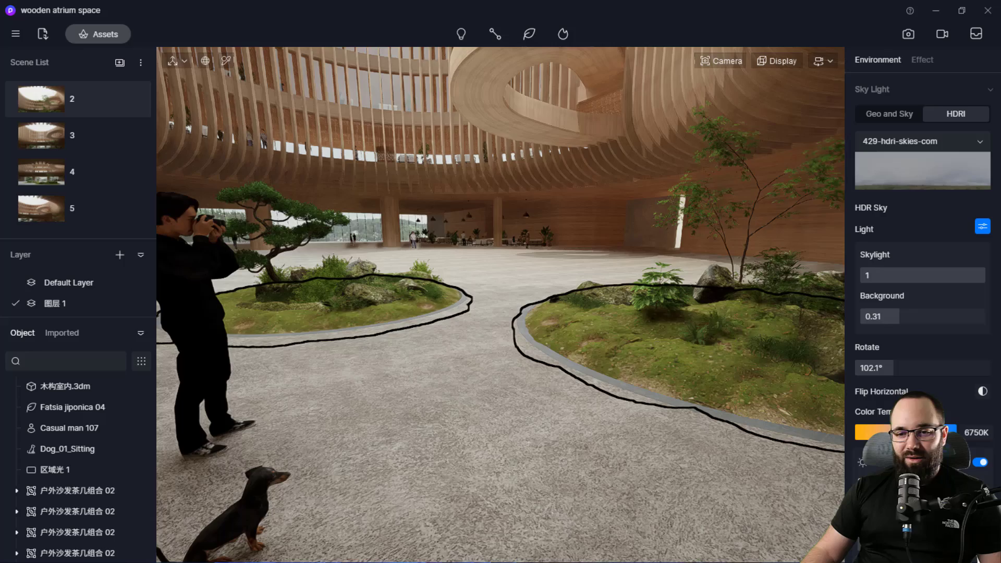
pyautogui.scroll(5, 336, 489)
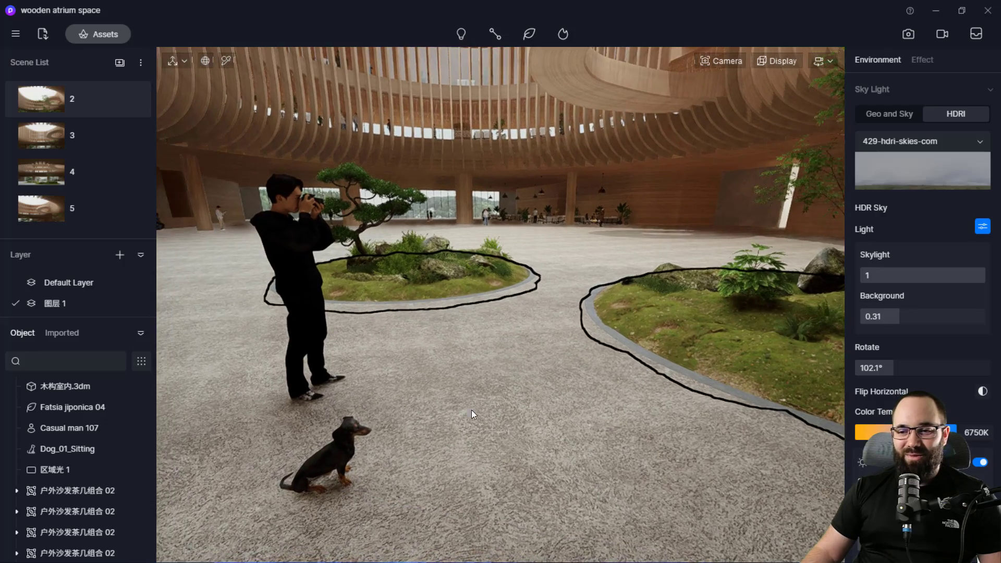
pyautogui.scroll(-10, 472, 410)
pyautogui.scroll(6, 379, 330)
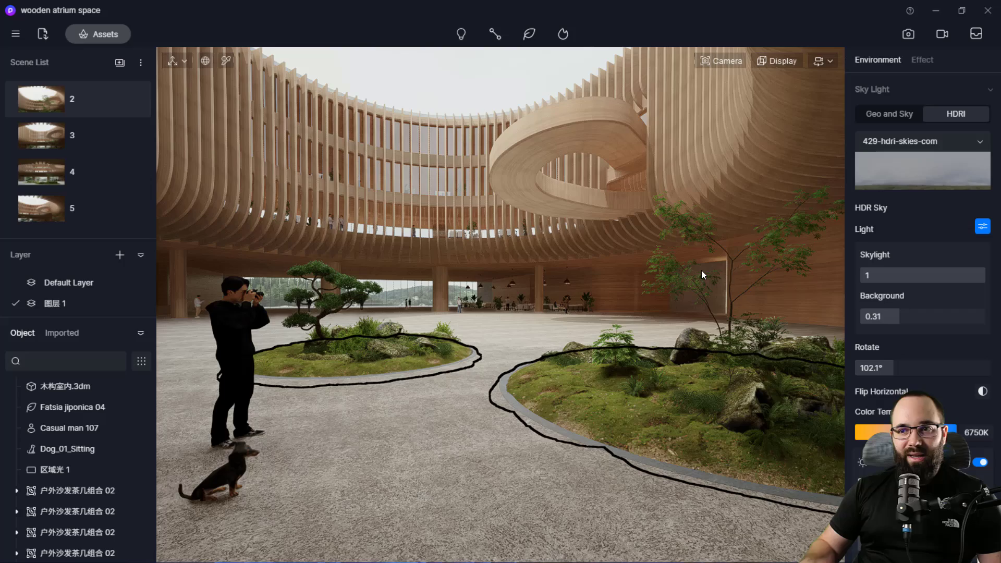
pyautogui.press('a')
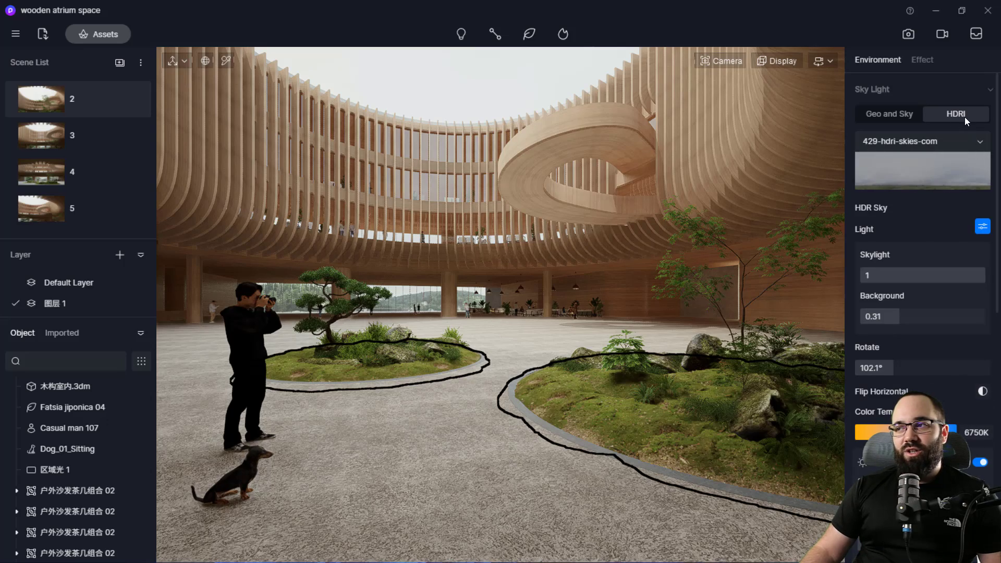
# Switch the sky to Geo and Sky at 01:03 PM with North Offset 144°.
pyautogui.click(888, 116)
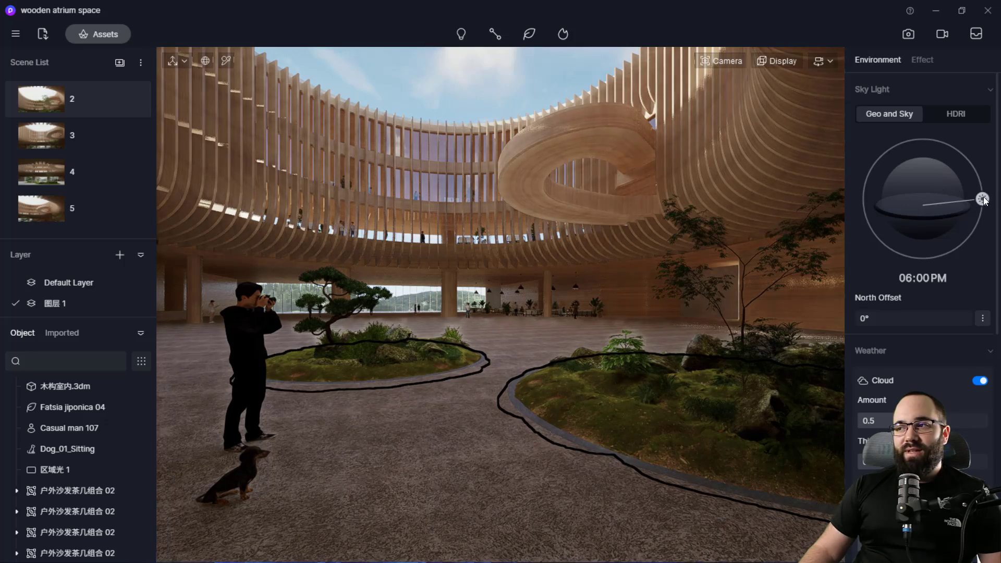
pyautogui.moveTo(984, 200); pyautogui.dragTo(935, 139)
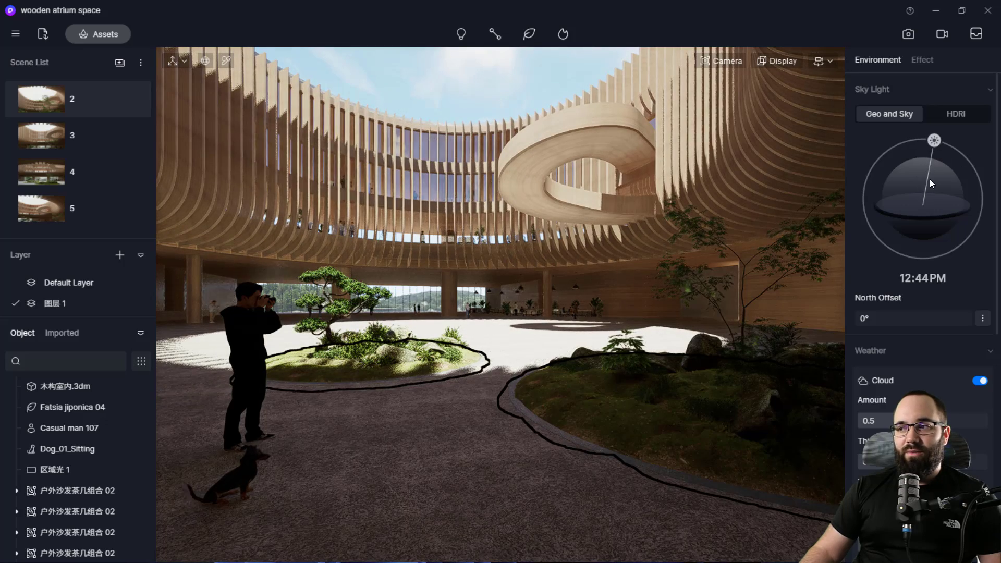
pyautogui.moveTo(934, 141); pyautogui.dragTo(894, 148)
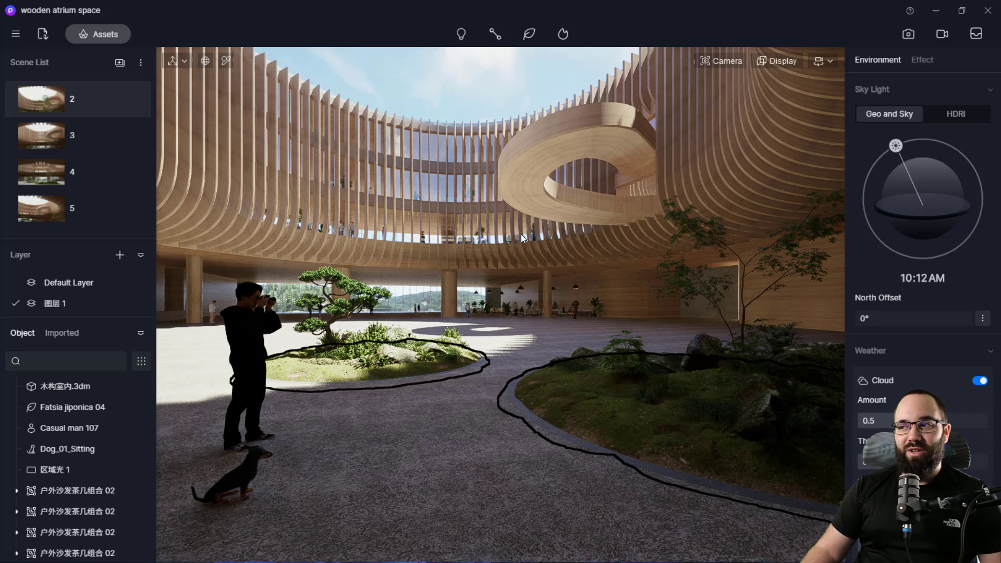
pyautogui.moveTo(896, 145); pyautogui.dragTo(940, 148)
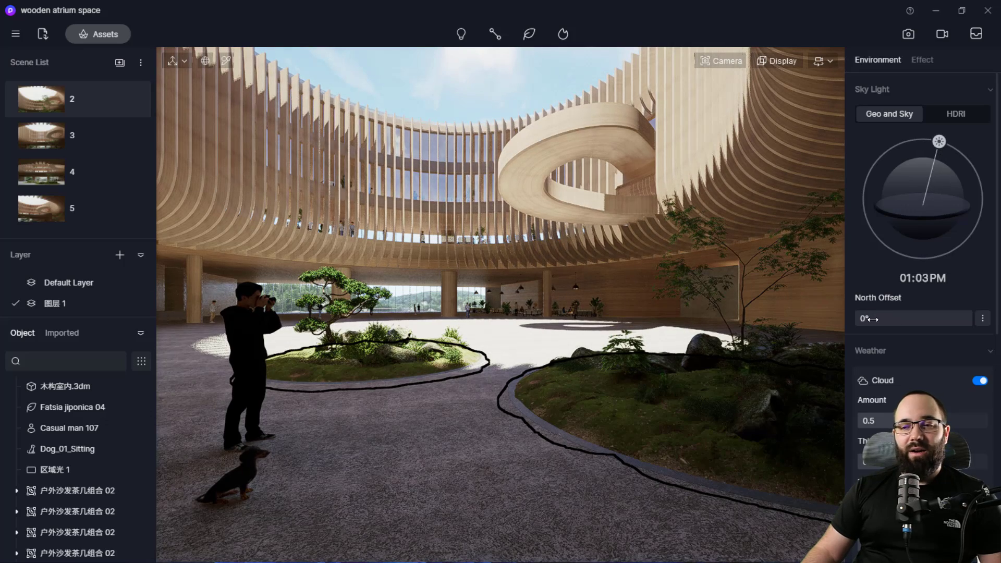
pyautogui.moveTo(872, 320); pyautogui.dragTo(961, 324)
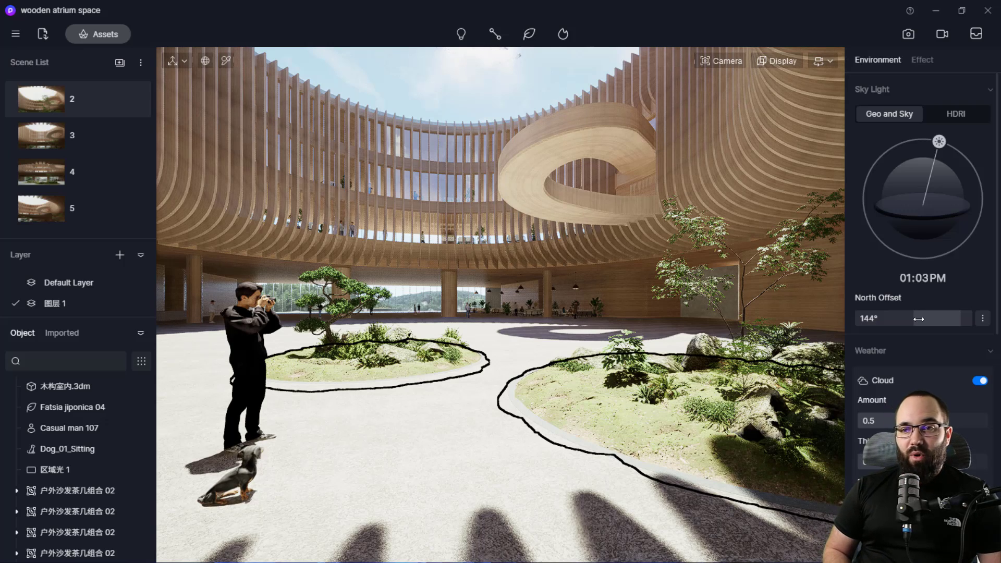
pyautogui.scroll(-3, 913, 321)
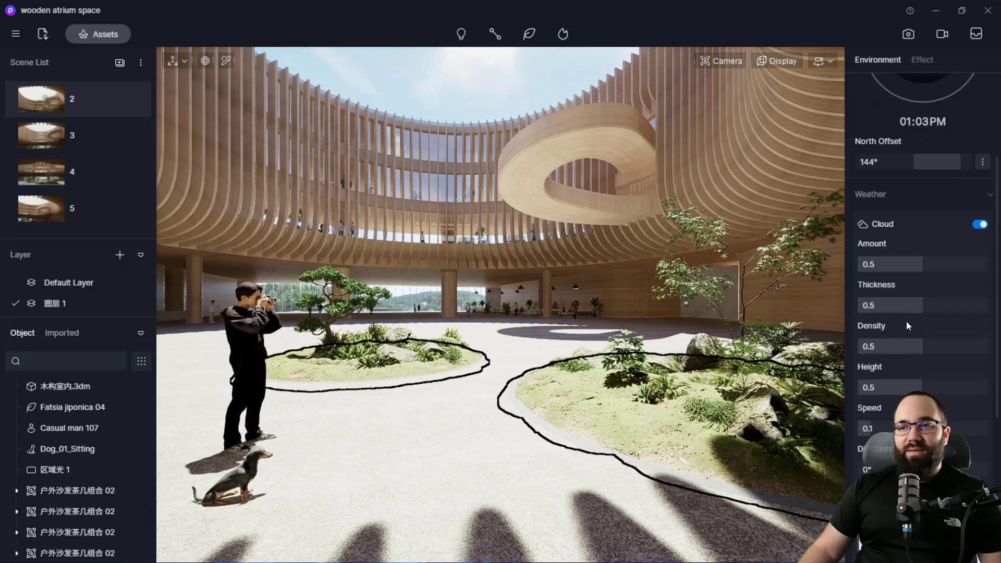
# Tilt the view up, set cloud Amount 0.41 and Speed 0.51, and change cloud direction.
pyautogui.moveTo(530, 352); pyautogui.dragTo(527, 227, button='right')
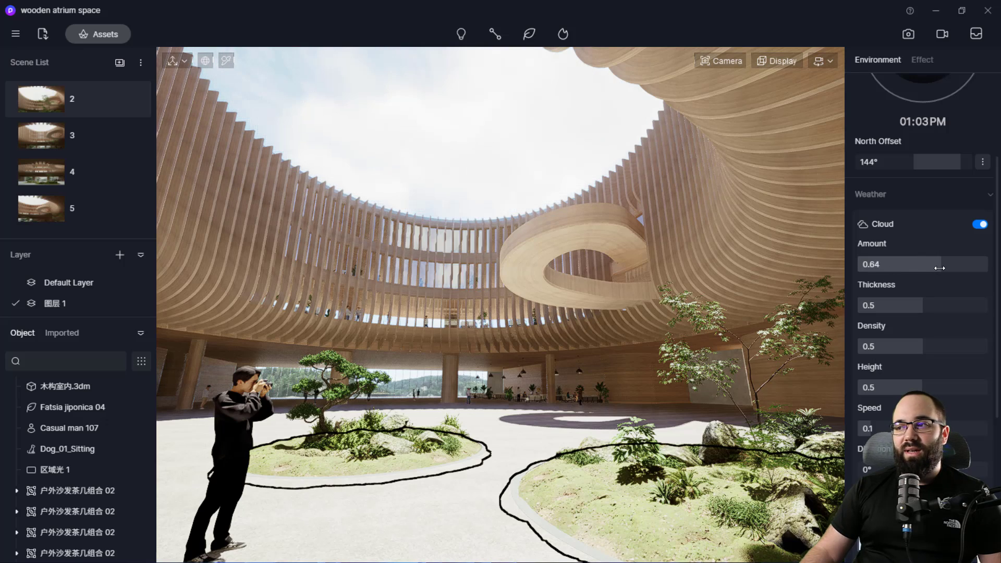
pyautogui.moveTo(942, 268); pyautogui.dragTo(911, 268)
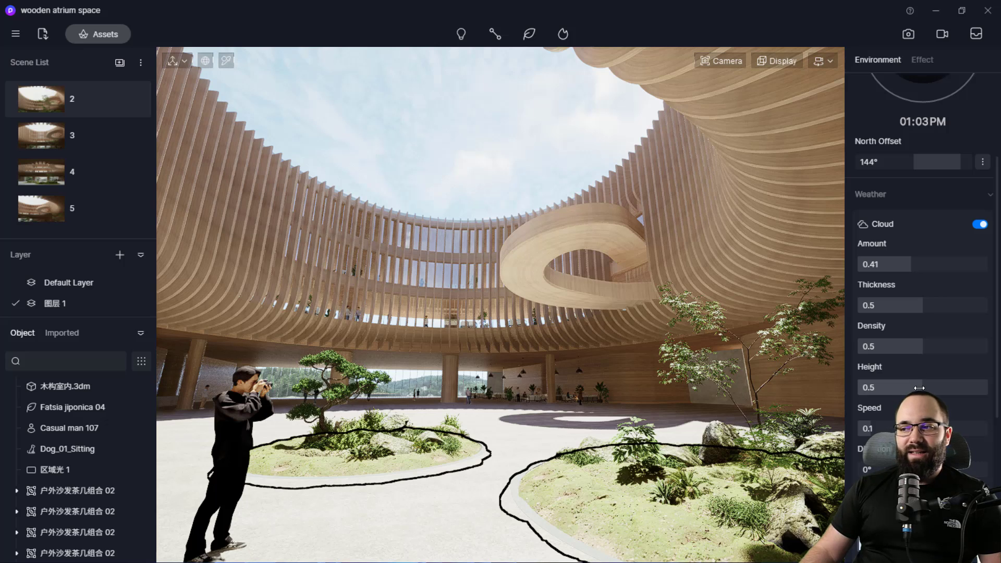
pyautogui.moveTo(877, 431); pyautogui.dragTo(924, 430)
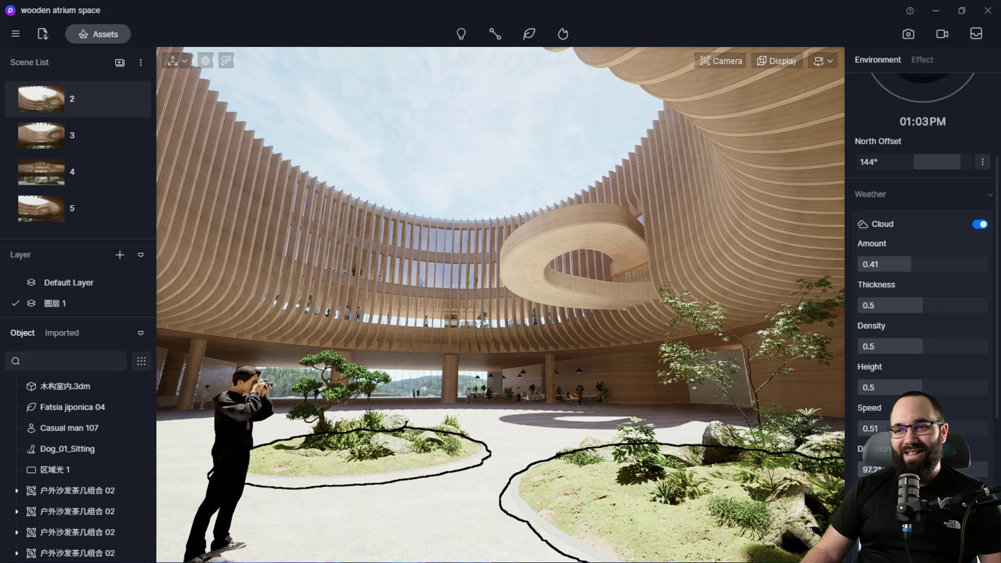
pyautogui.click(864, 473)
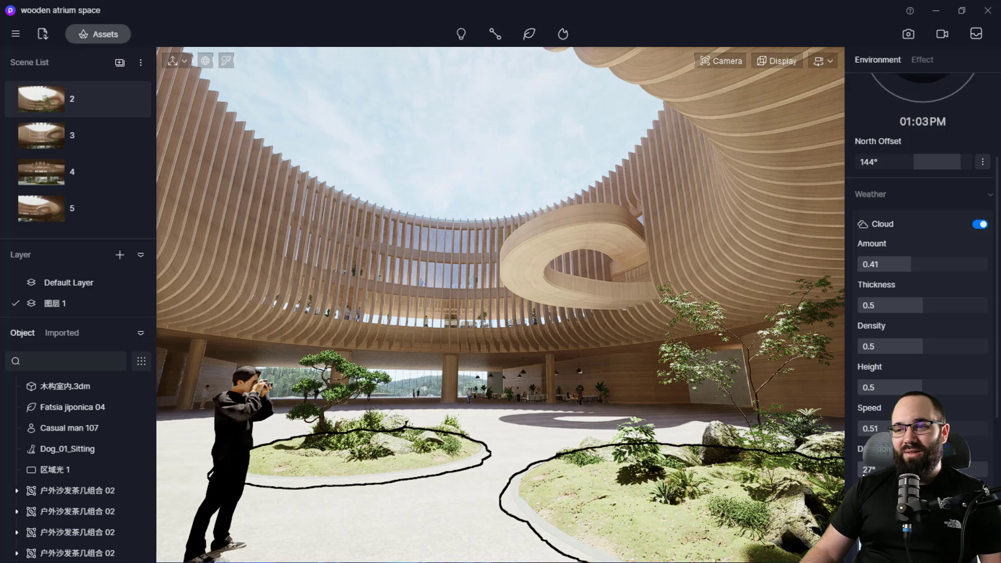
pyautogui.scroll(-5, 898, 365)
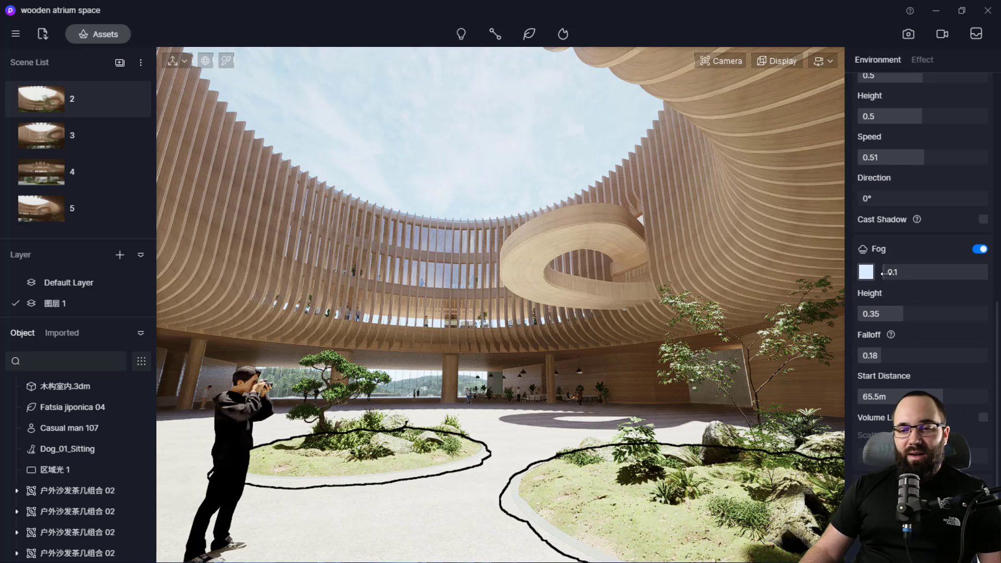
pyautogui.click(933, 272)
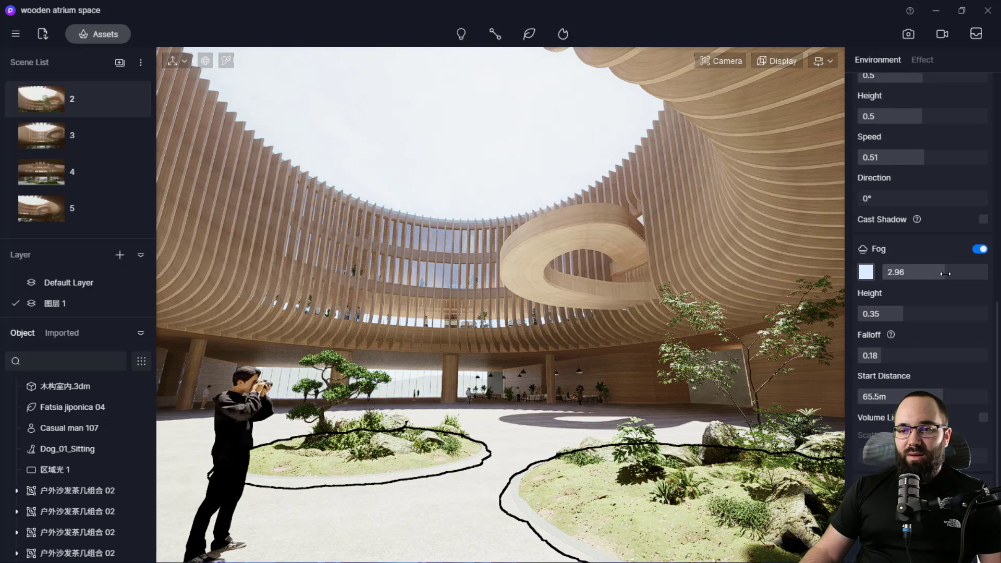
pyautogui.moveTo(935, 277); pyautogui.dragTo(866, 286)
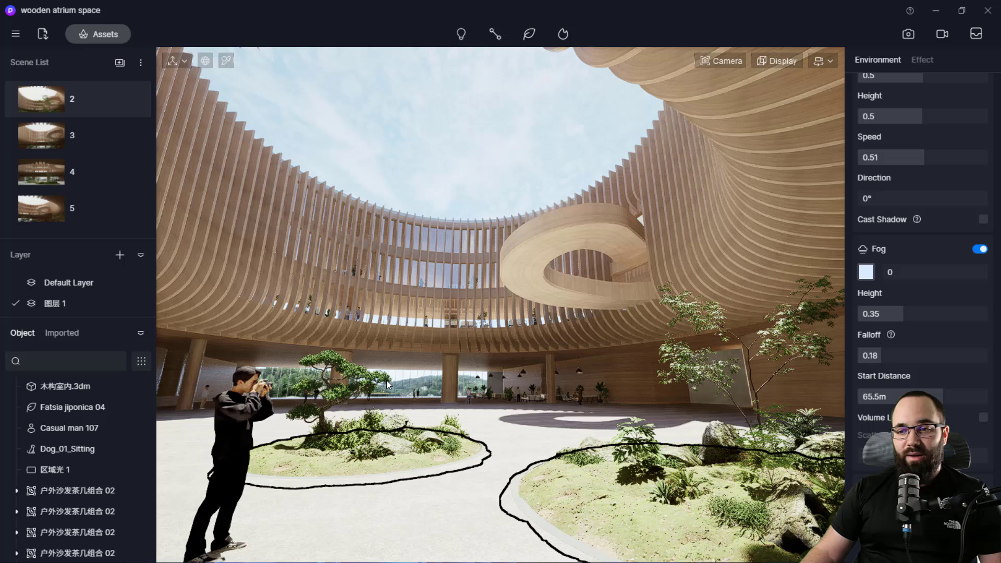
pyautogui.moveTo(887, 272)
pyautogui.mouseDown()
pyautogui.moveTo(926, 272)
pyautogui.moveTo(890, 287)
pyautogui.mouseUp()
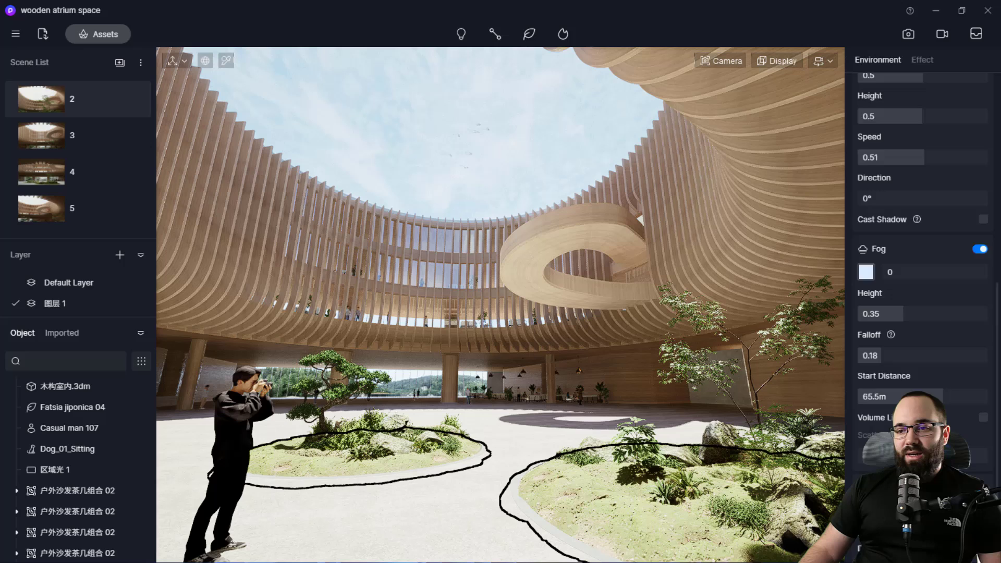
pyautogui.scroll(-2, 922, 261)
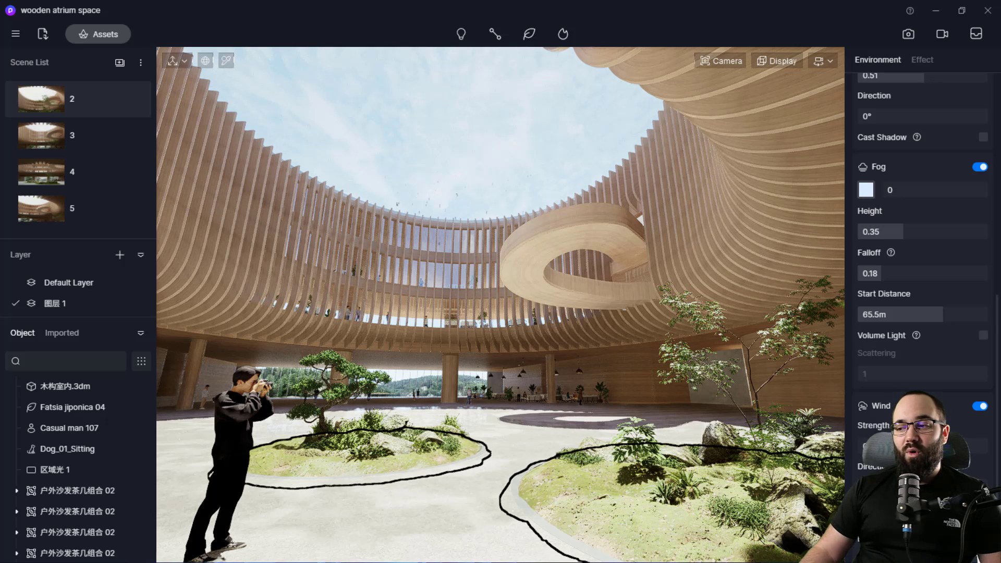
# Test rain-to-snow precipitation, turn precipitation off, and switch Sky Light to HDRI.
pyautogui.scroll(-3, 924, 261)
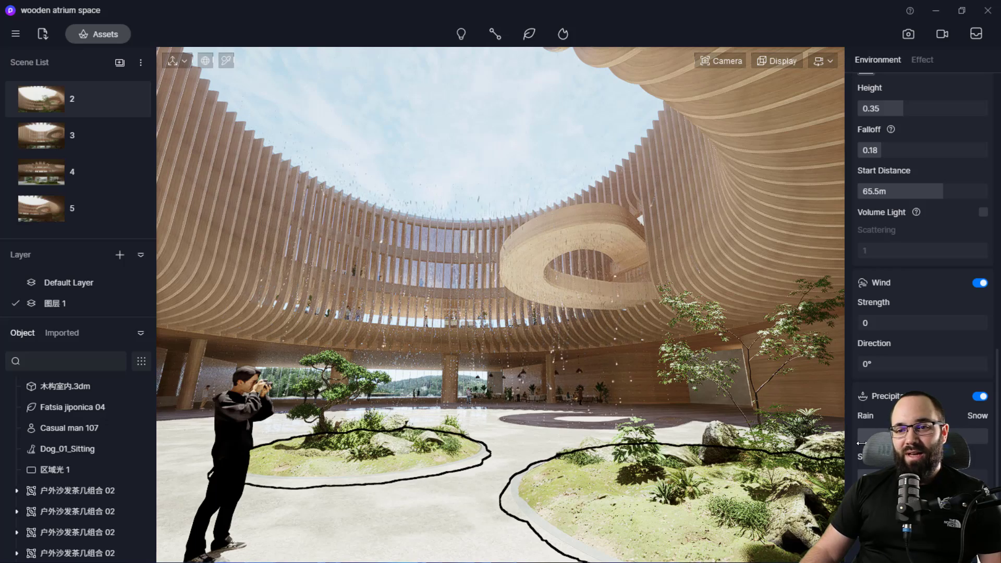
pyautogui.click(980, 433)
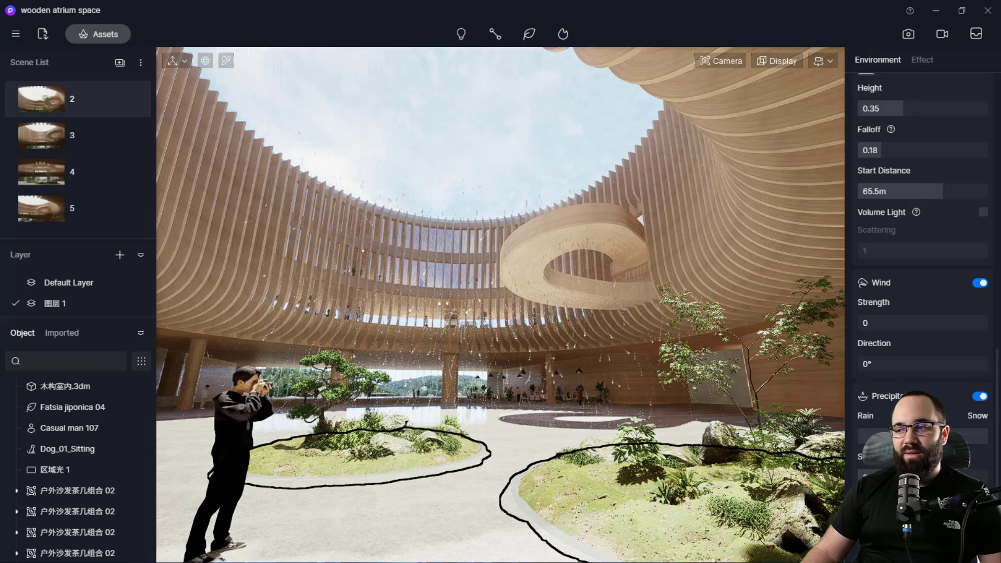
pyautogui.click(975, 434)
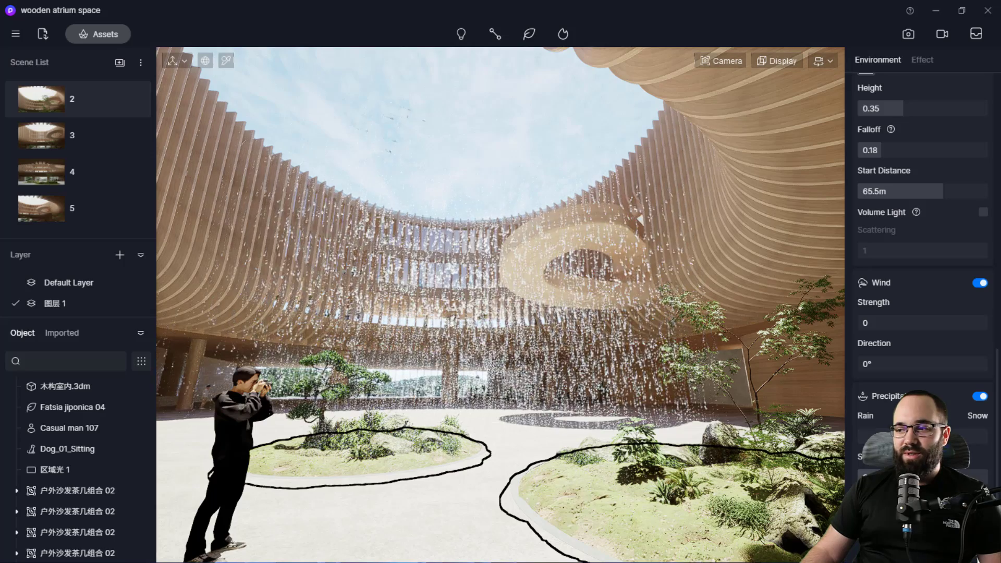
pyautogui.click(981, 397)
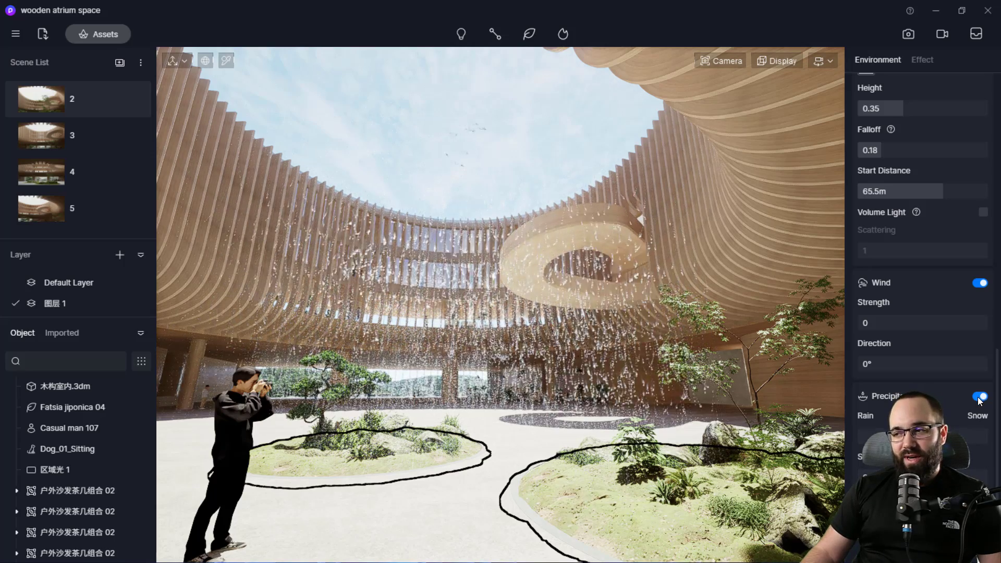
pyautogui.scroll(2, 968, 401)
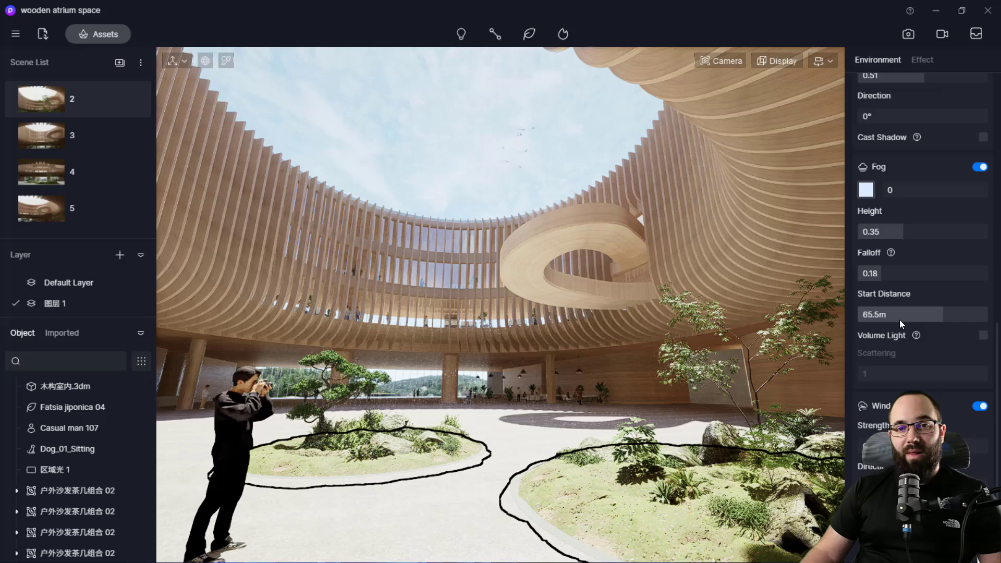
pyautogui.scroll(5, 894, 320)
pyautogui.click(961, 116)
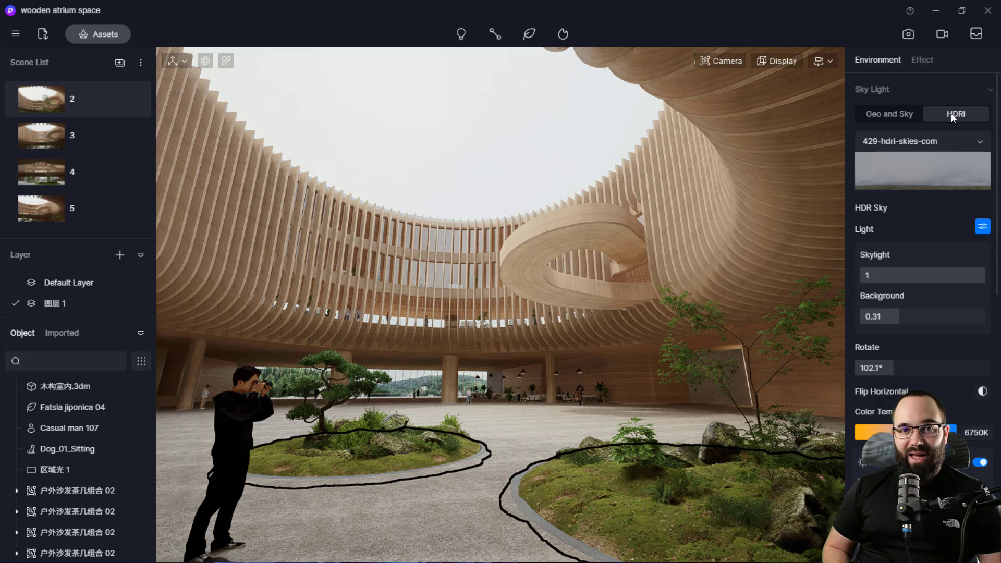
# Try the Partly Cloudy and Evening Glow HDRI presets, then choose Early Morning.
pyautogui.click(924, 144)
pyautogui.scroll(-1, 922, 293)
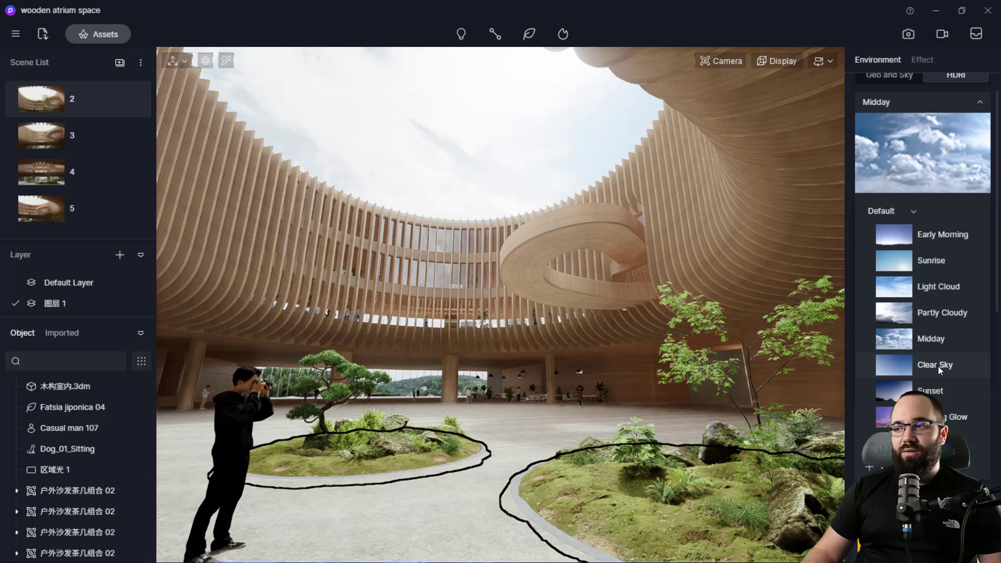
pyautogui.click(939, 312)
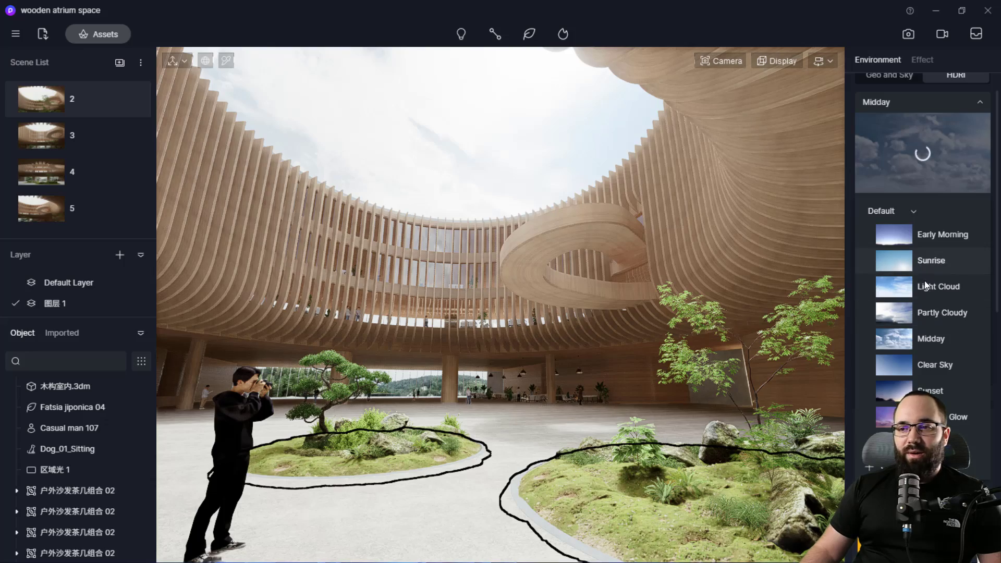
pyautogui.scroll(-1, 931, 307)
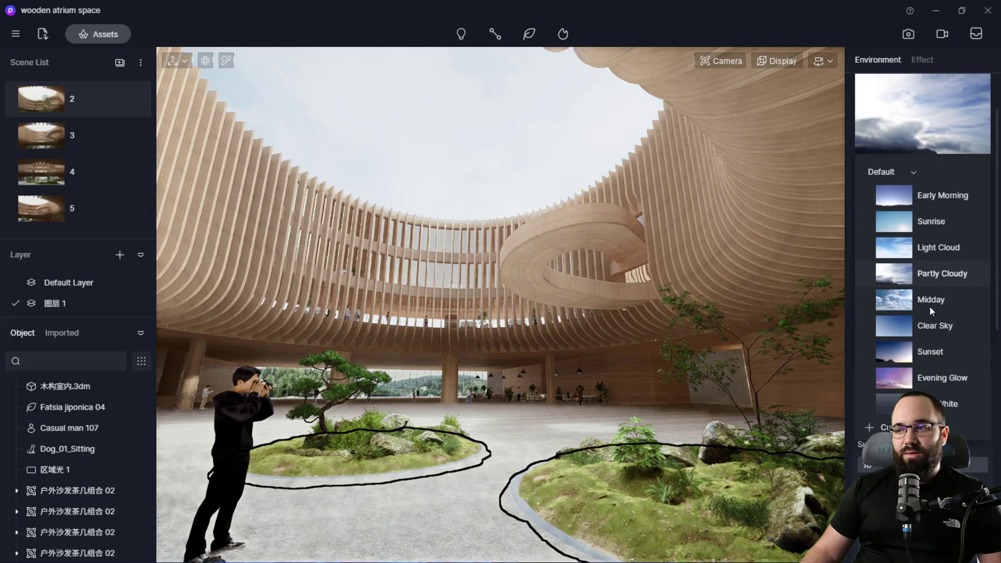
pyautogui.click(940, 380)
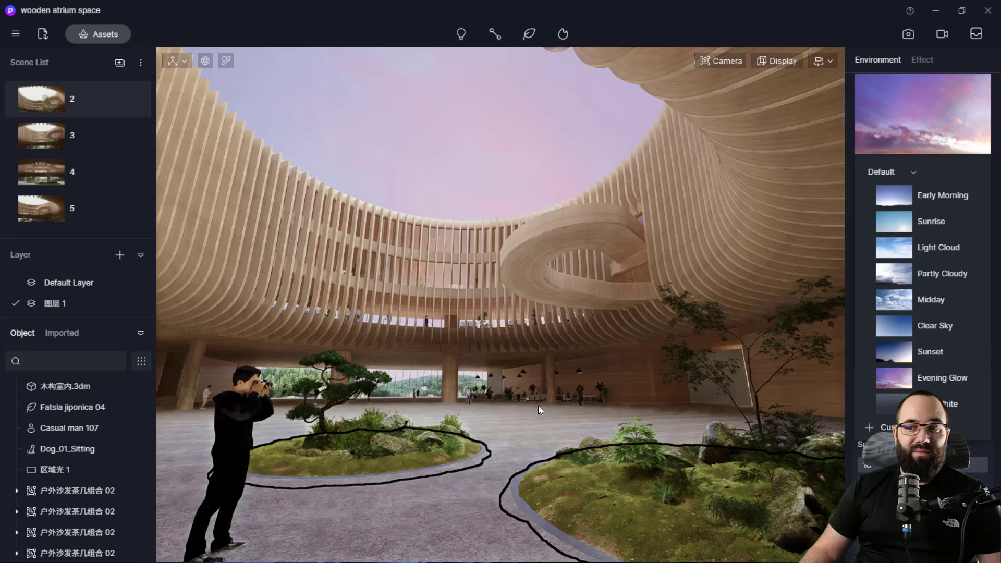
pyautogui.moveTo(538, 406); pyautogui.dragTo(514, 439, button='right')
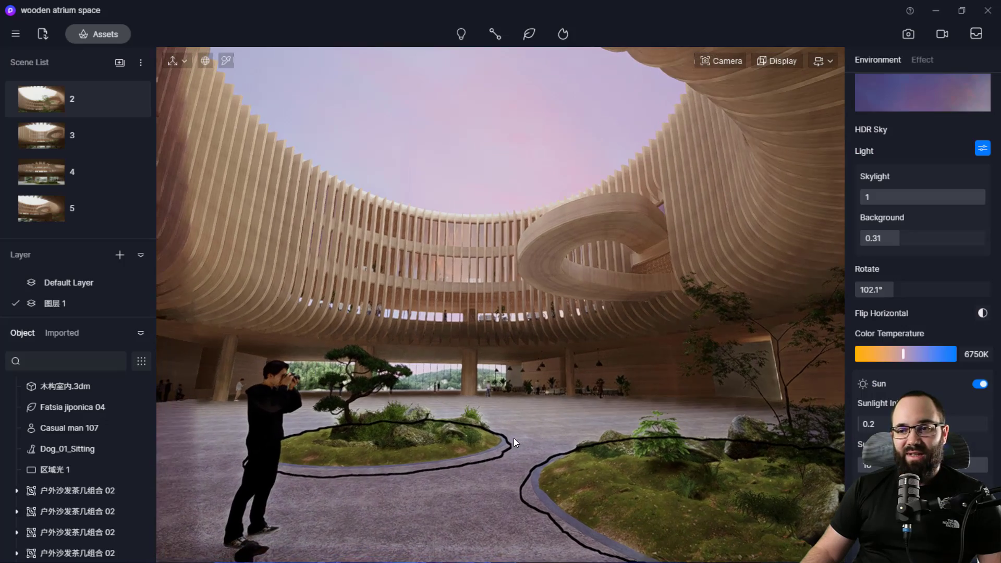
pyautogui.click(918, 138)
pyautogui.click(927, 201)
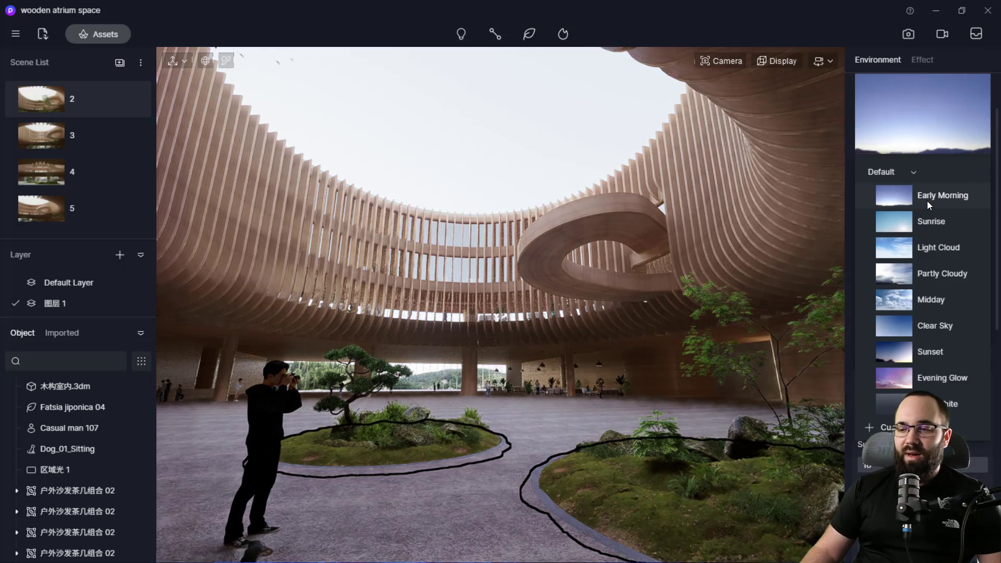
# Set the sky Color Temperature to 6400K and Sunlight Intensity to 2.7.
pyautogui.scroll(-10, 917, 257)
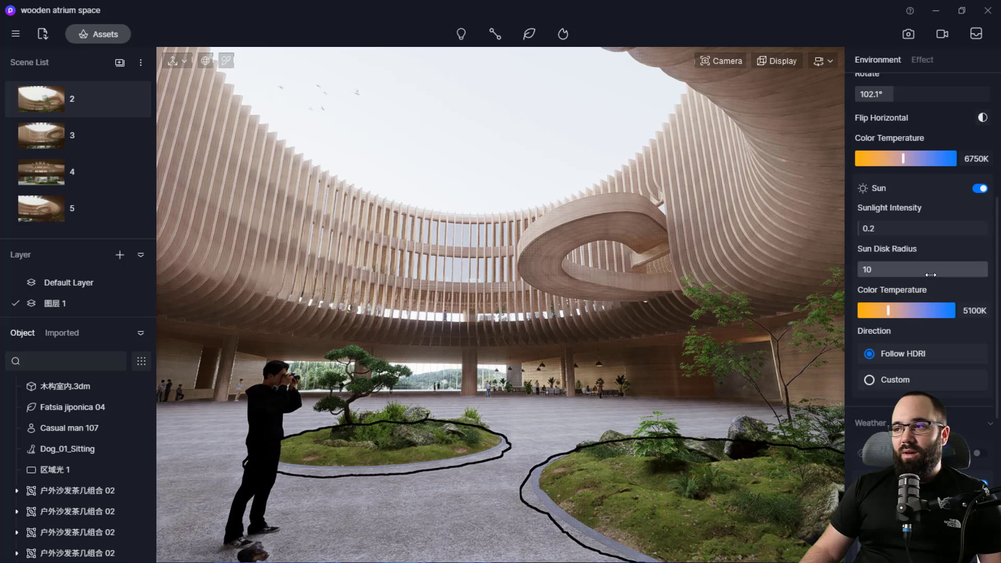
pyautogui.scroll(2, 909, 248)
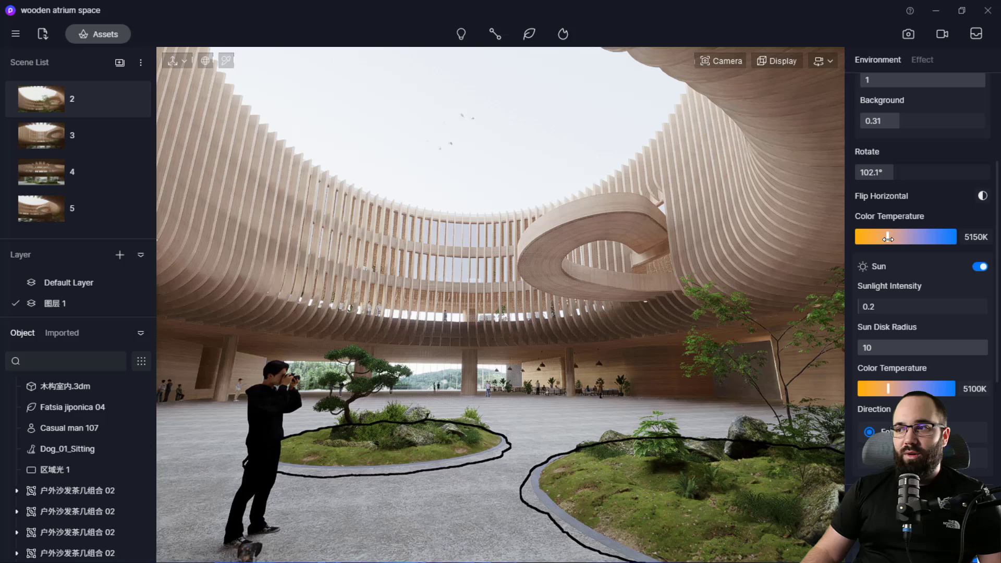
pyautogui.moveTo(888, 239); pyautogui.dragTo(900, 238)
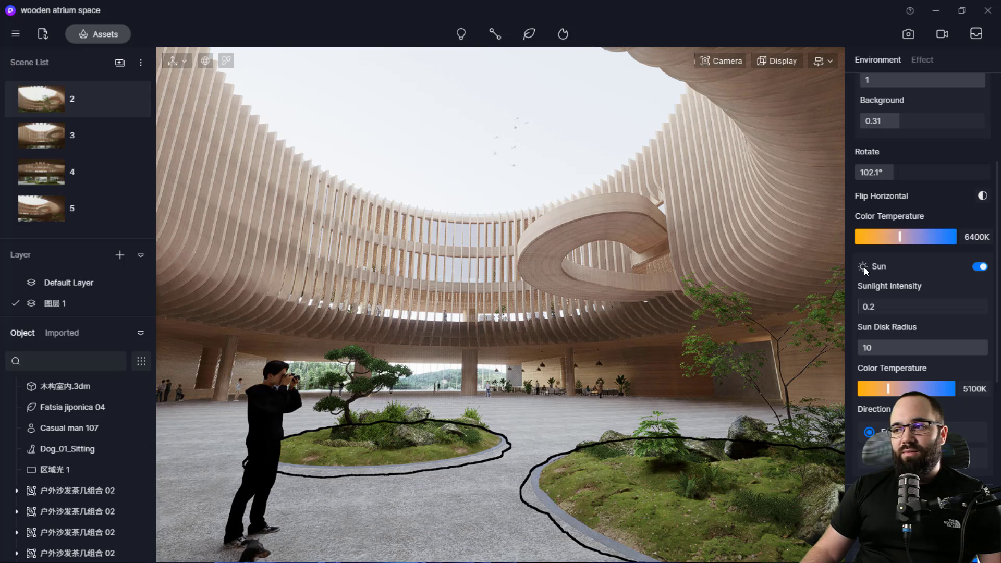
pyautogui.moveTo(877, 311)
pyautogui.mouseDown()
pyautogui.moveTo(891, 312)
pyautogui.moveTo(875, 313)
pyautogui.mouseUp()
pyautogui.scroll(-4, 910, 366)
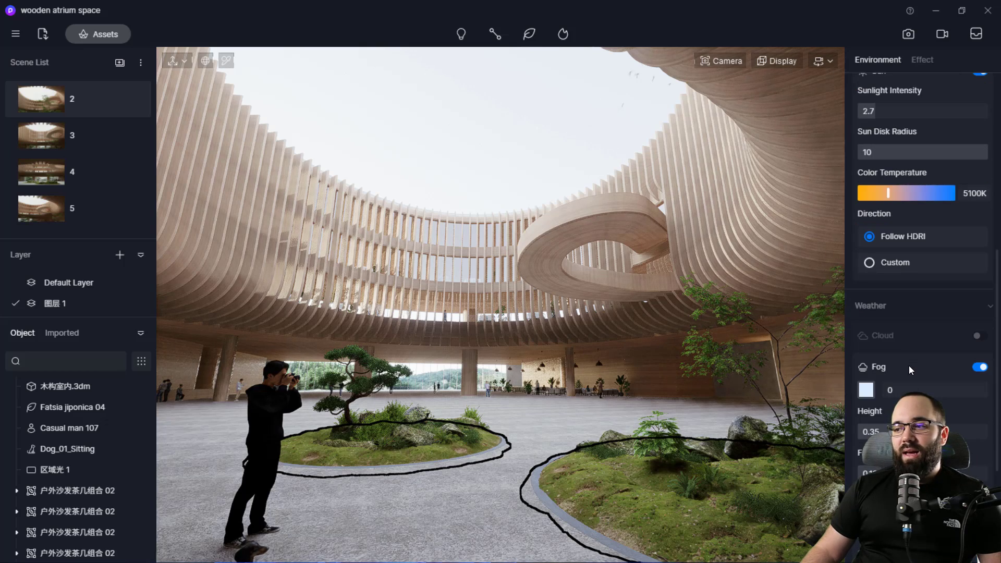
pyautogui.scroll(-3, 909, 365)
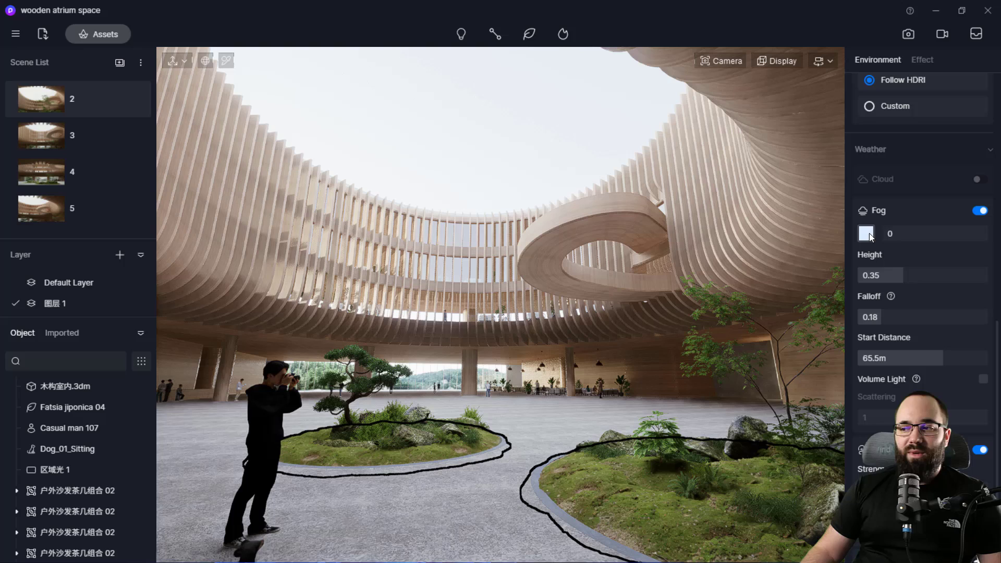
pyautogui.scroll(-1, 929, 313)
pyautogui.scroll(10, 923, 346)
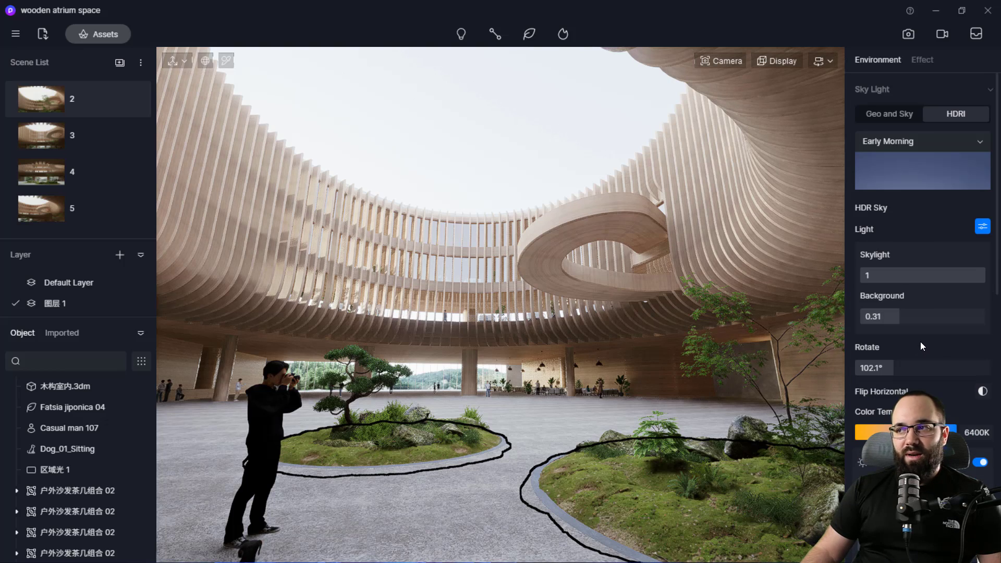
pyautogui.scroll(-5, 913, 334)
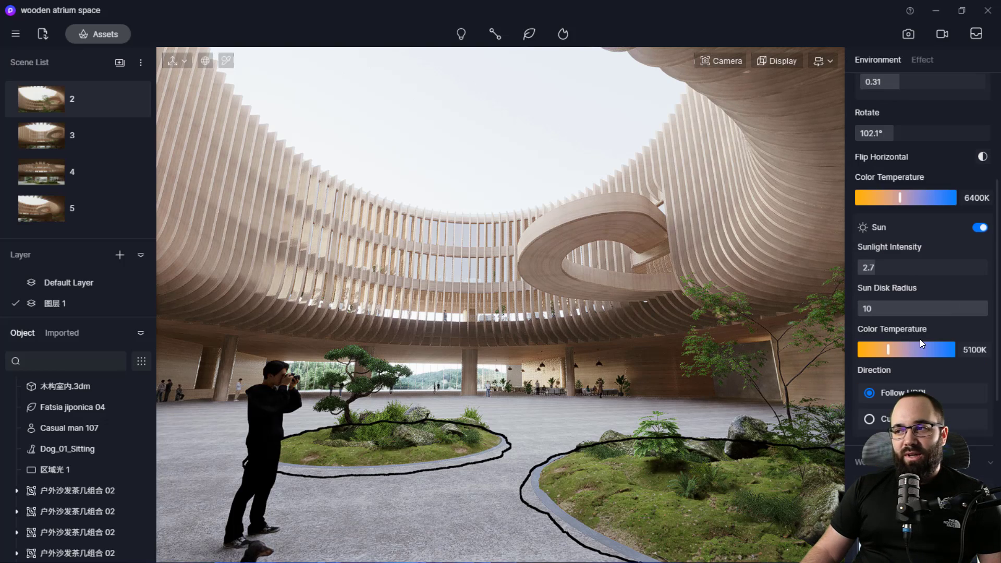
pyautogui.scroll(-3, 923, 313)
pyautogui.scroll(8, 923, 313)
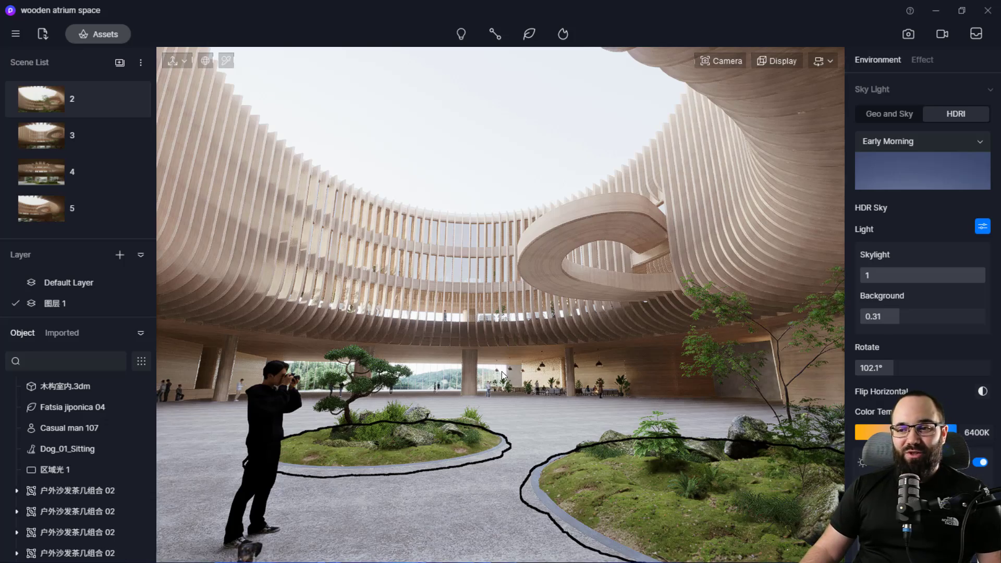
# Dolly back and pan right so the photographer, dog and both planters sit mid-distance.
pyautogui.scroll(-5, 524, 392)
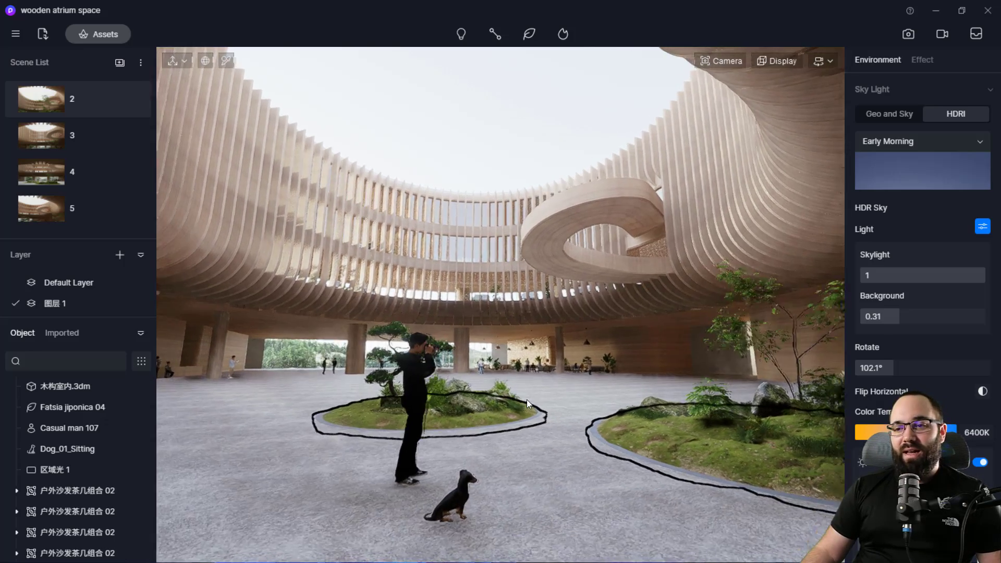
pyautogui.press('d')
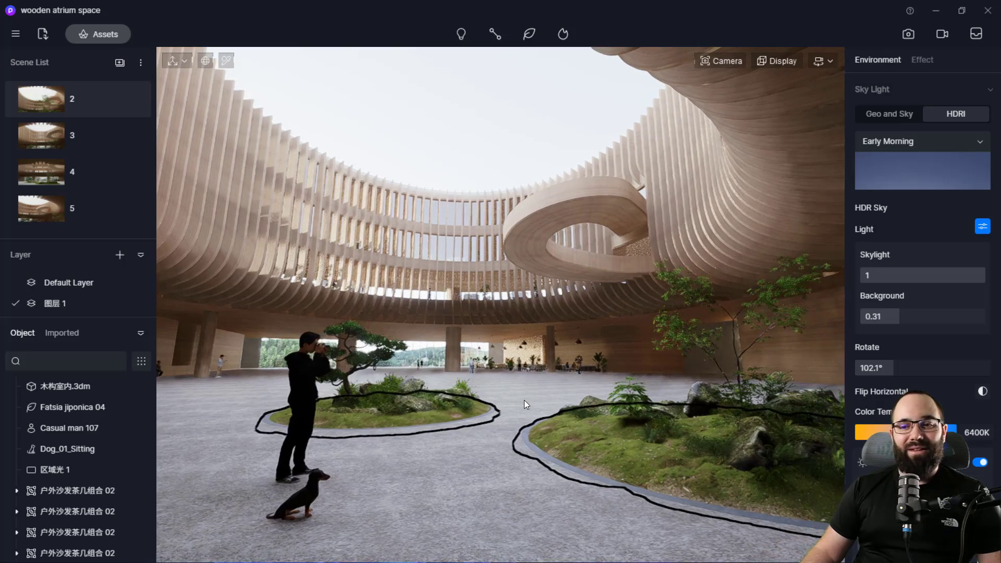
pyautogui.press('d')
pyautogui.press('d')
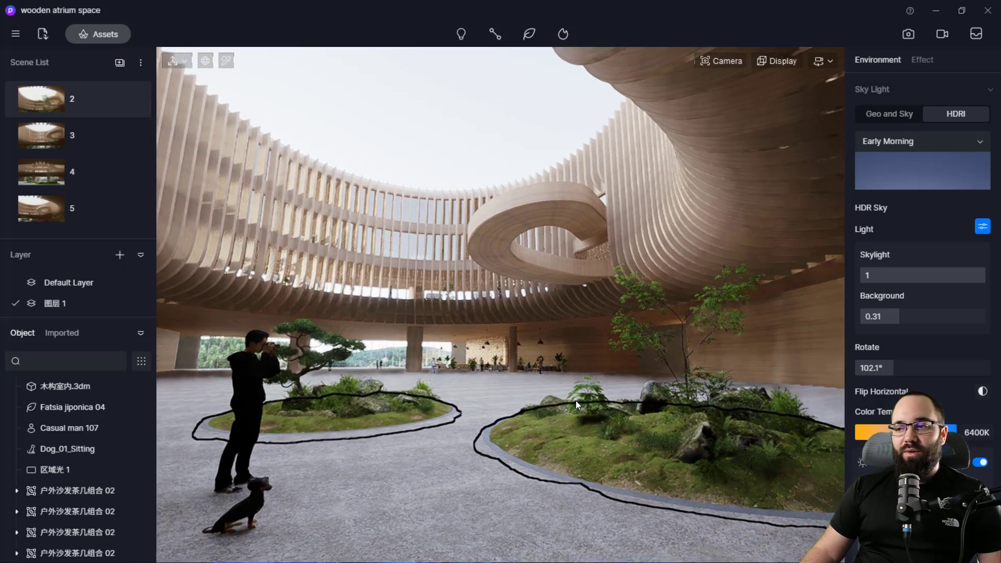
pyautogui.scroll(-5, 576, 401)
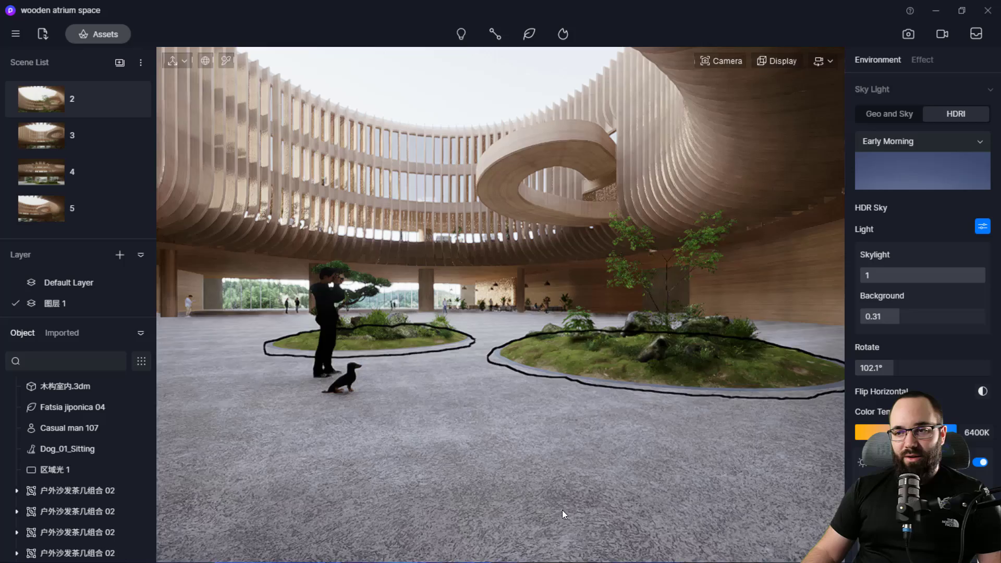
pyautogui.scroll(3, 517, 384)
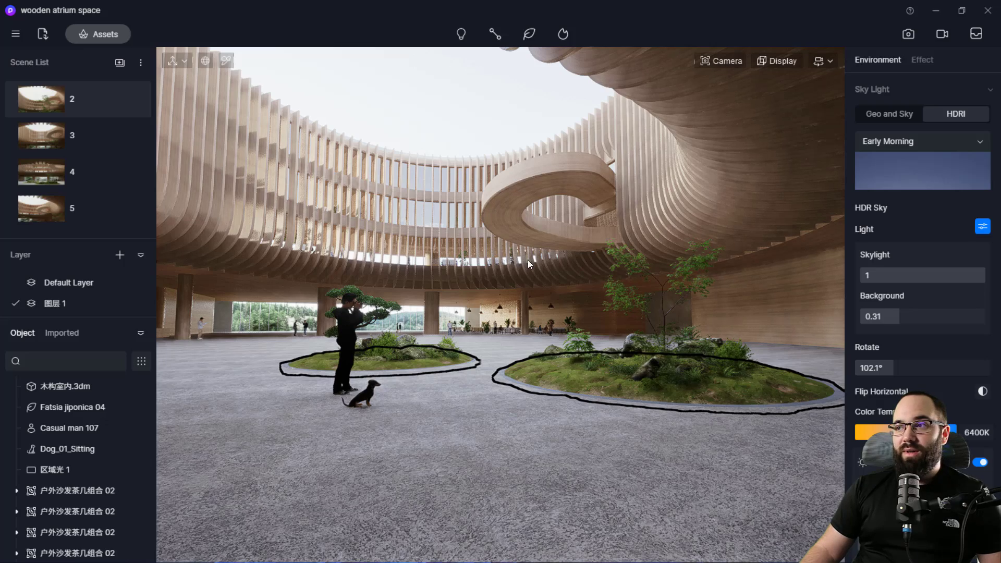
# In the video editor, compare the Camera 1 and 2 keyframes, delete Camera 2, and level the view.
pyautogui.click(942, 35)
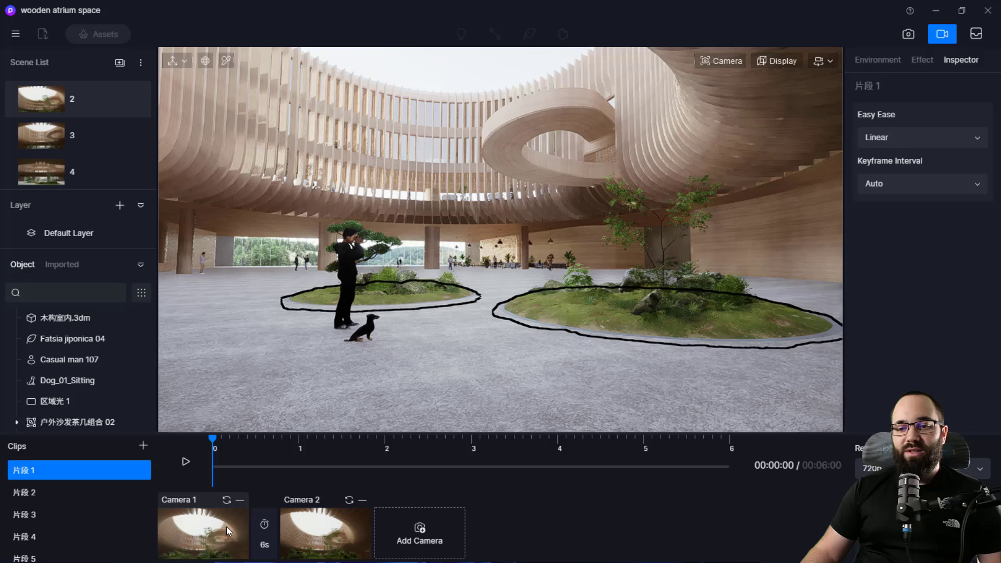
pyautogui.click(320, 524)
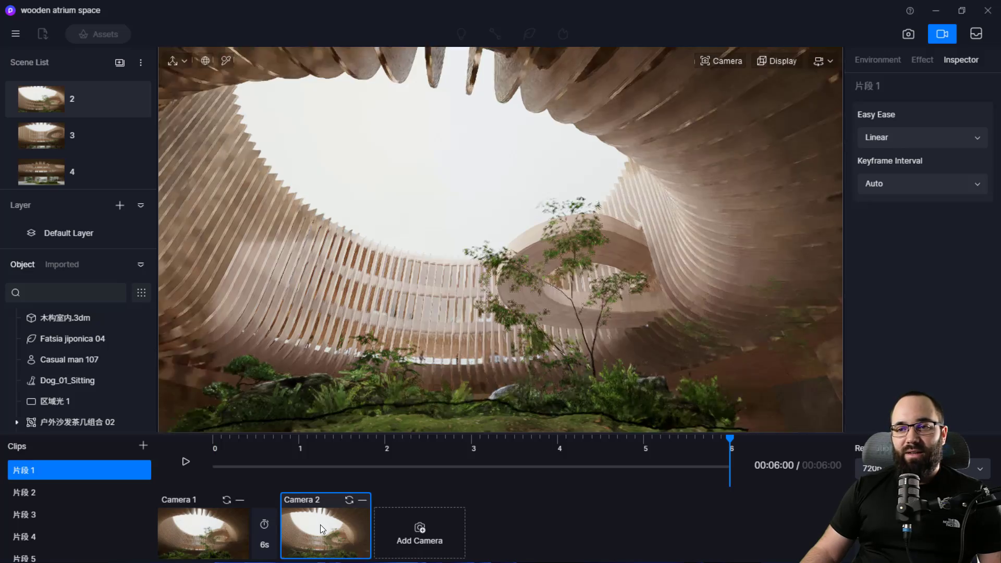
pyautogui.click(221, 531)
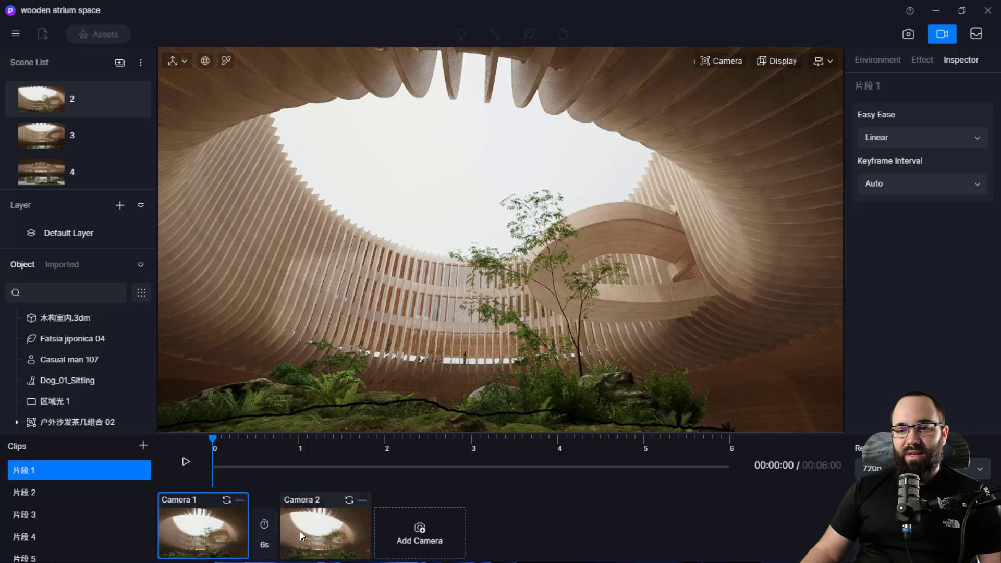
pyautogui.click(314, 531)
pyautogui.click(218, 534)
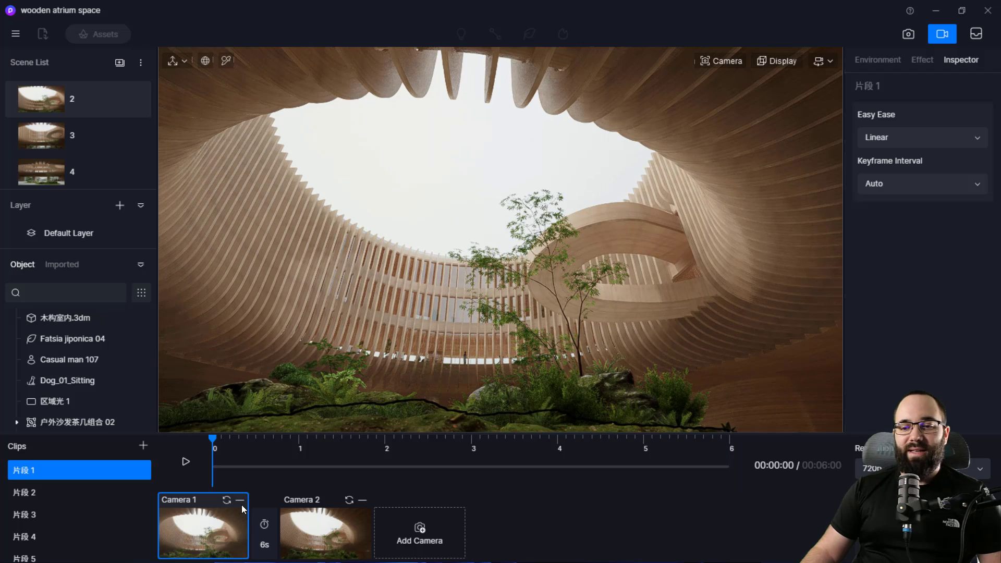
pyautogui.click(313, 525)
pyautogui.click(363, 500)
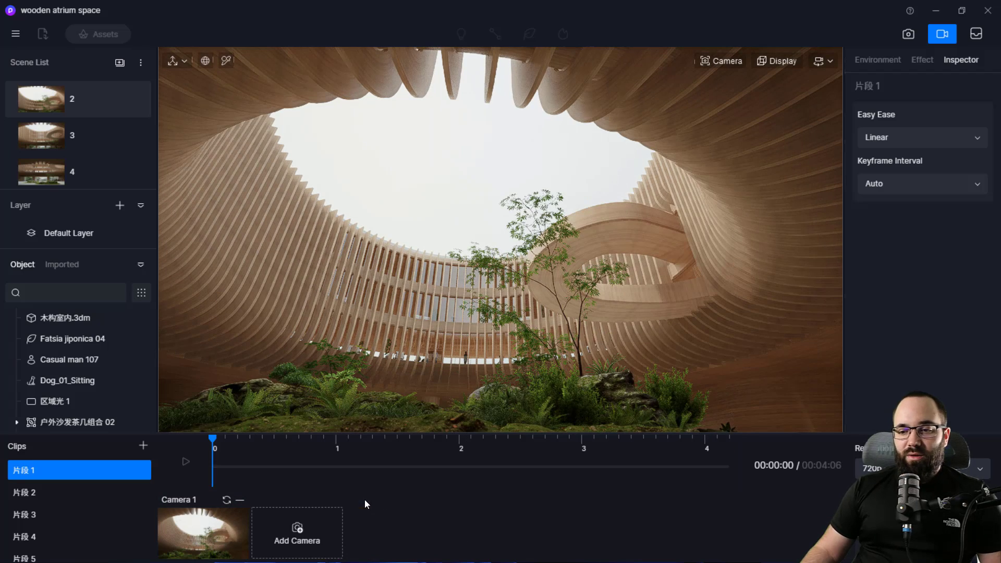
pyautogui.moveTo(402, 355); pyautogui.dragTo(628, 376, button='right')
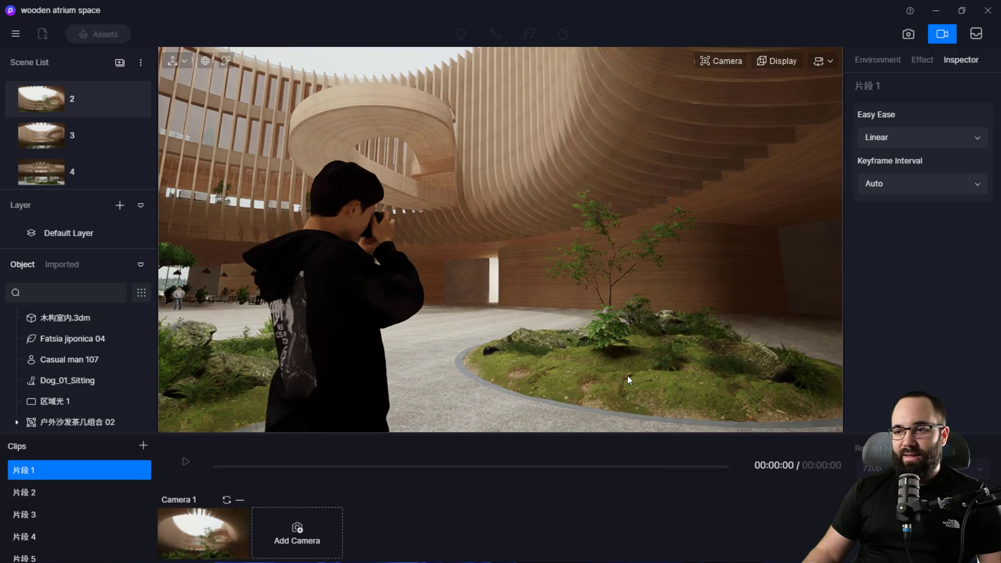
# Add Camera 2 with the man at the right, and Camera 3 looking down on the planters.
pyautogui.click(293, 542)
pyautogui.moveTo(493, 355); pyautogui.dragTo(658, 388, button='right')
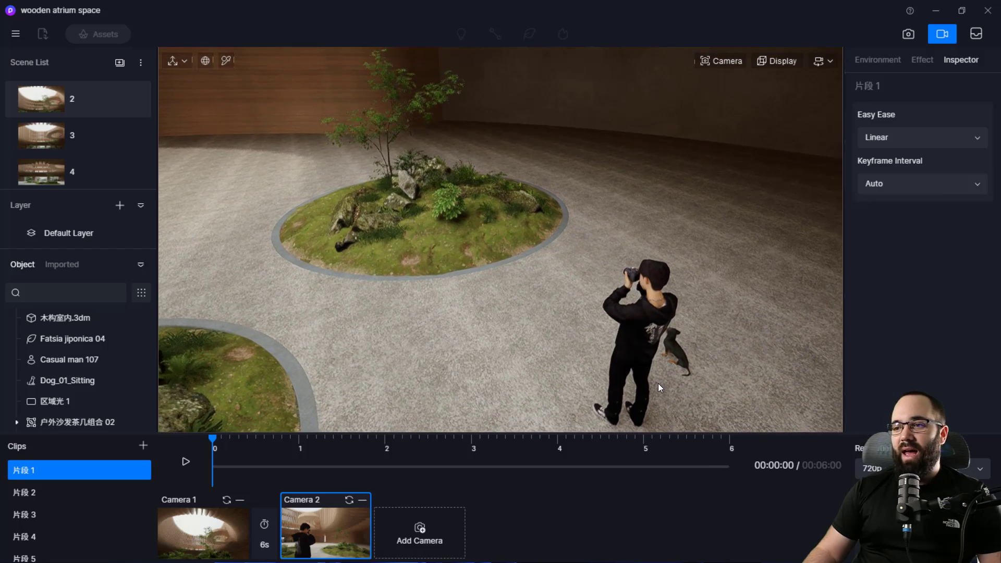
pyautogui.click(426, 531)
pyautogui.moveTo(606, 254); pyautogui.dragTo(669, 337, button='right')
# Add overhead Cameras 4 and 5, shorten the Camera 3–4 transition, and play the clip.
pyautogui.scroll(-5, 669, 337)
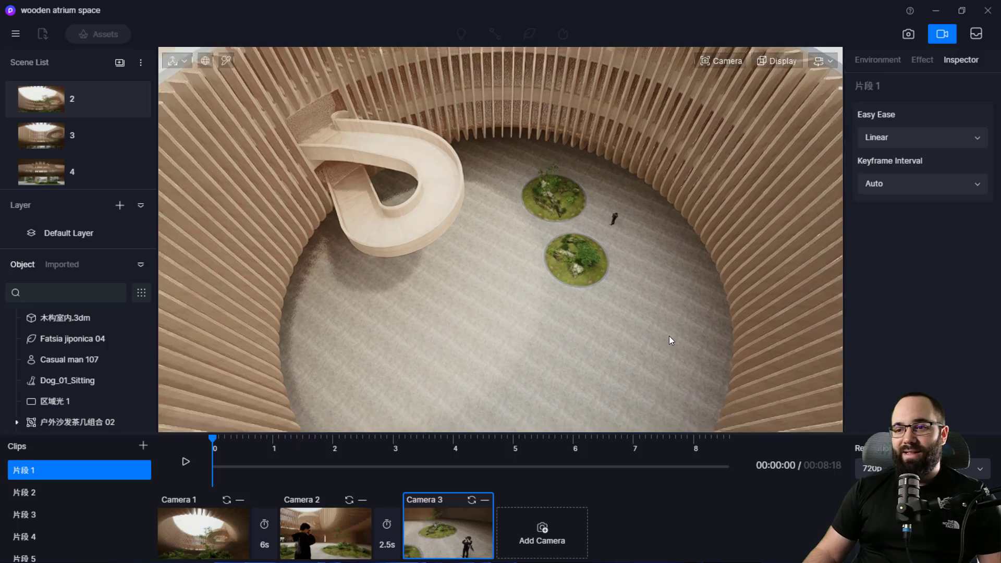
pyautogui.click(543, 538)
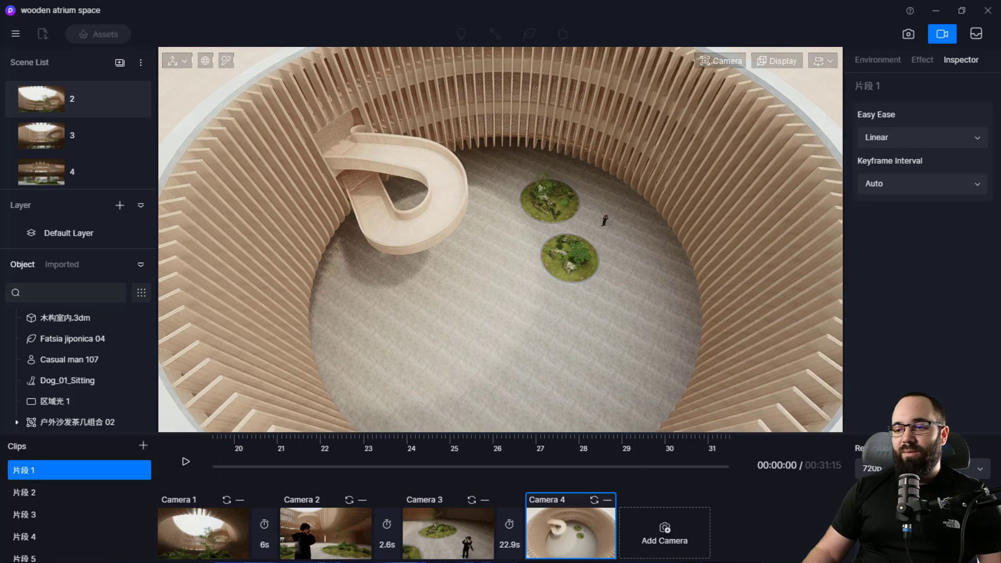
pyautogui.click(653, 545)
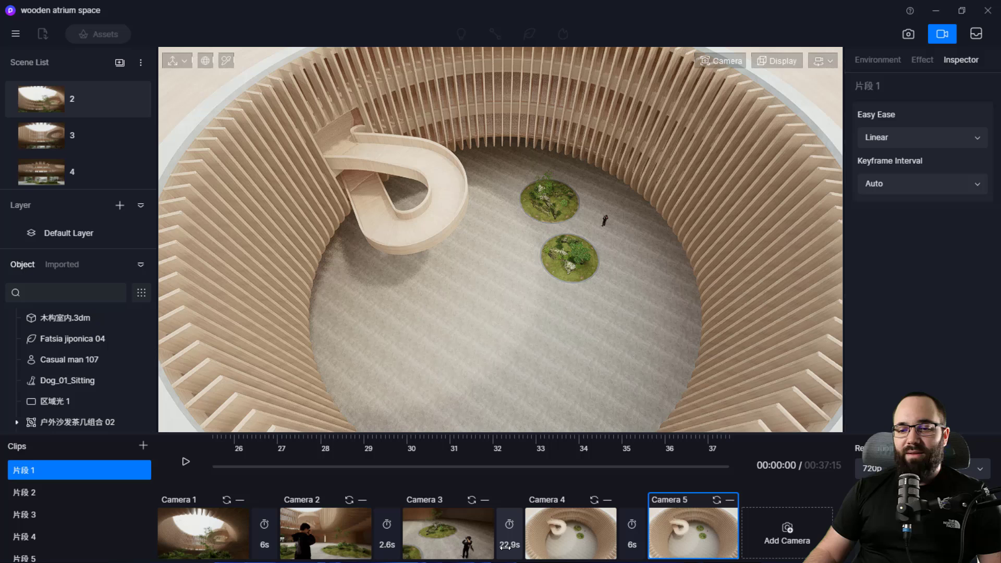
pyautogui.moveTo(513, 552)
pyautogui.mouseDown()
pyautogui.moveTo(485, 557)
pyautogui.moveTo(501, 554)
pyautogui.mouseUp()
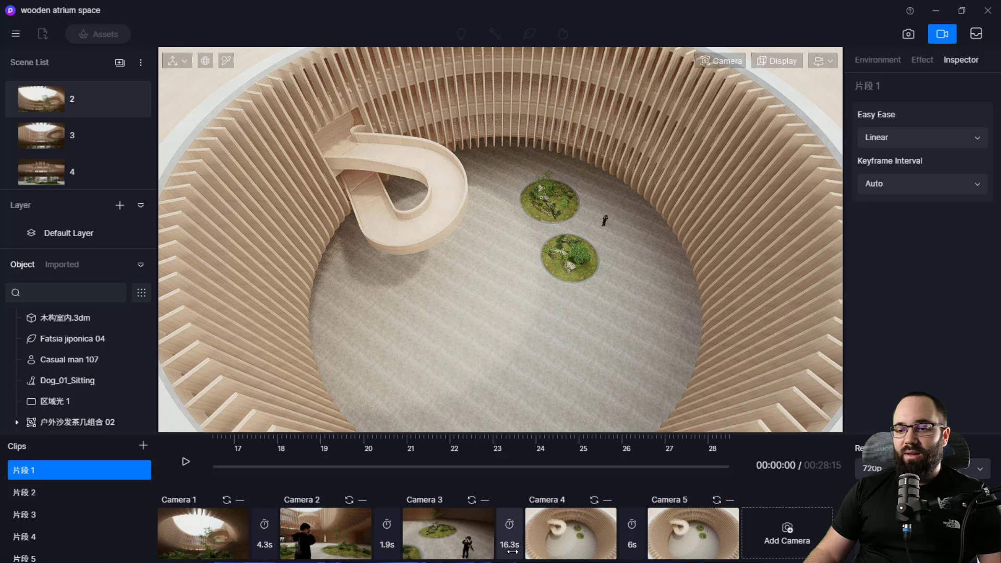
pyautogui.click(186, 463)
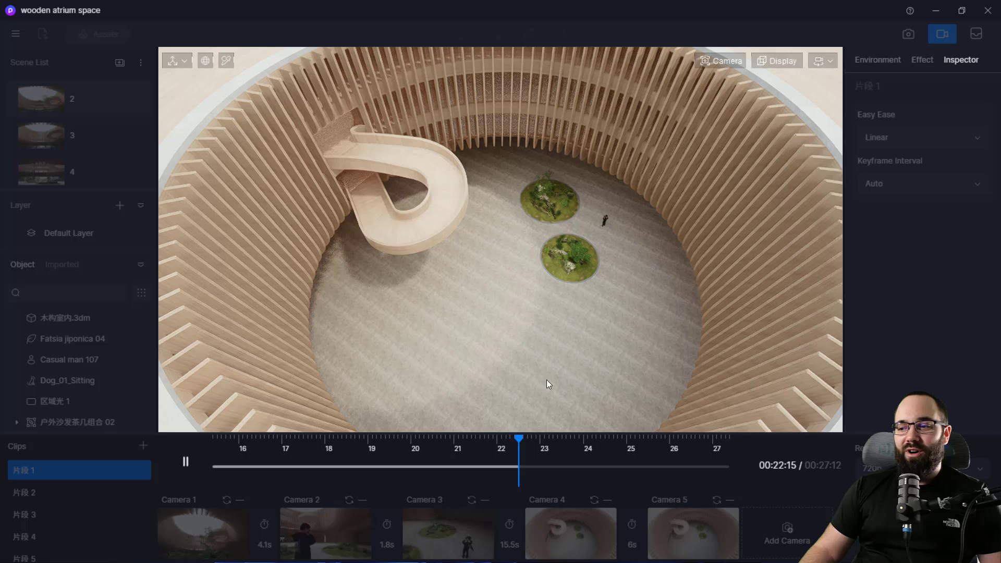
# Stop playback, add new Clip 1, and frame a low shot across the floor toward the bonsai.
pyautogui.click(187, 463)
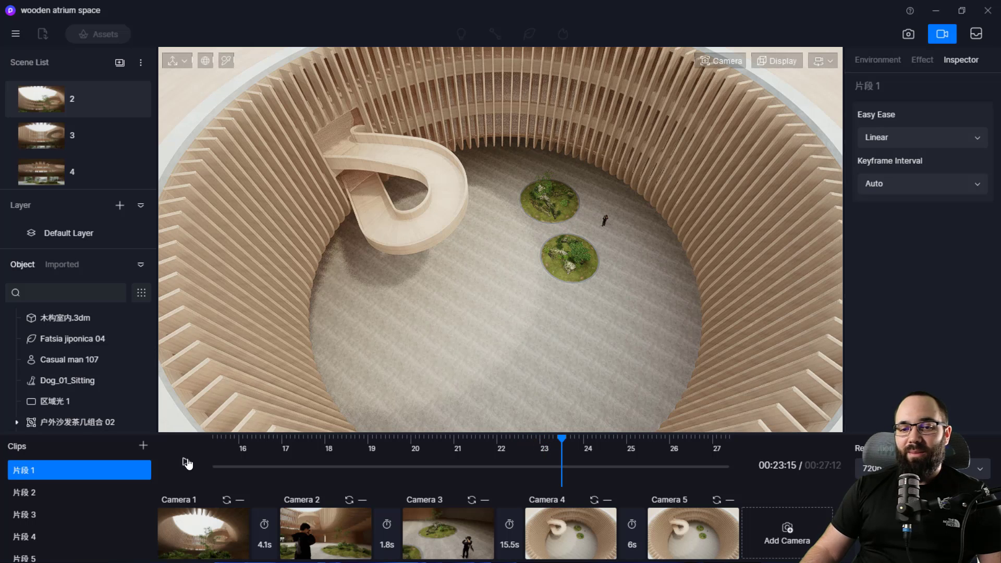
pyautogui.click(140, 445)
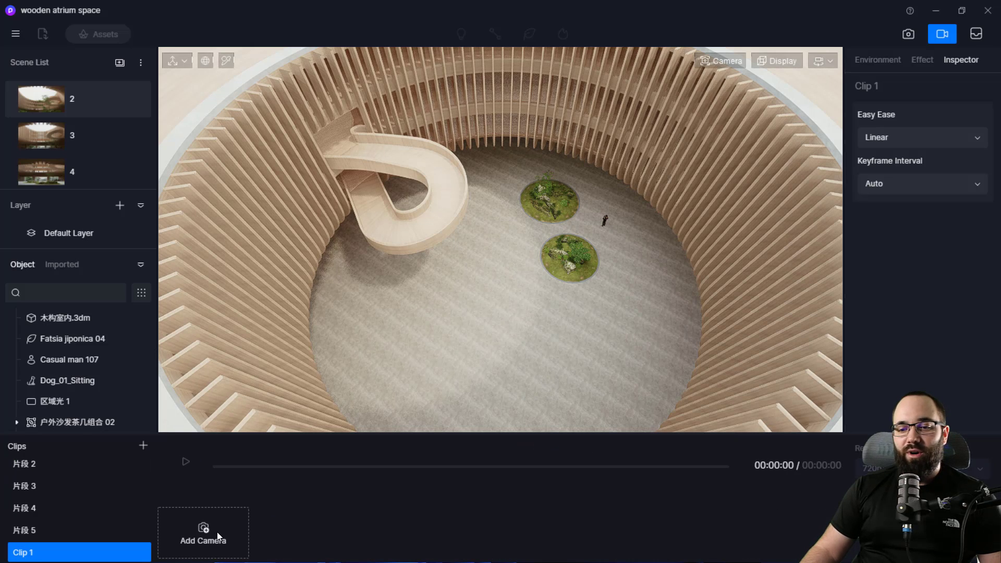
pyautogui.scroll(5, 611, 290)
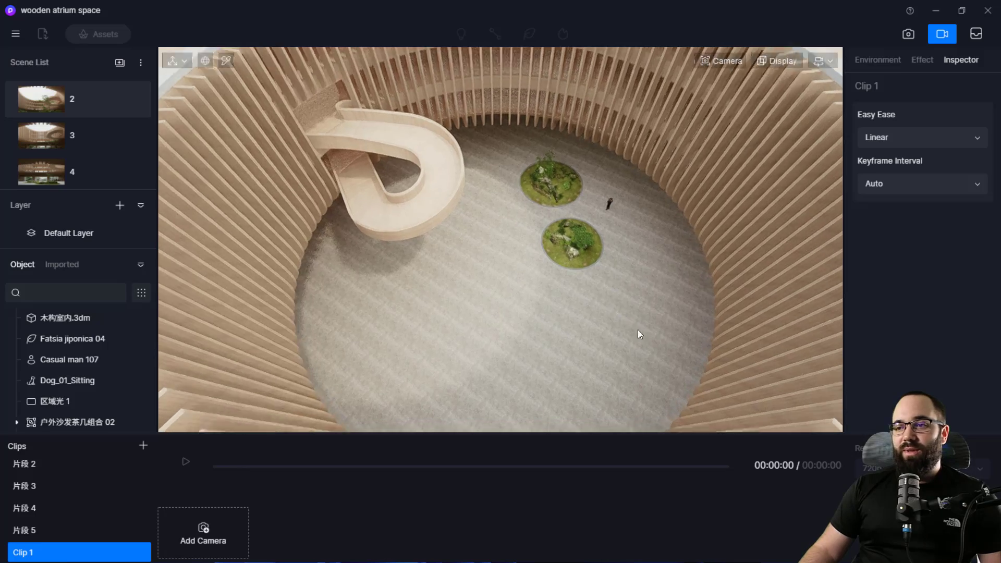
pyautogui.scroll(5, 724, 265)
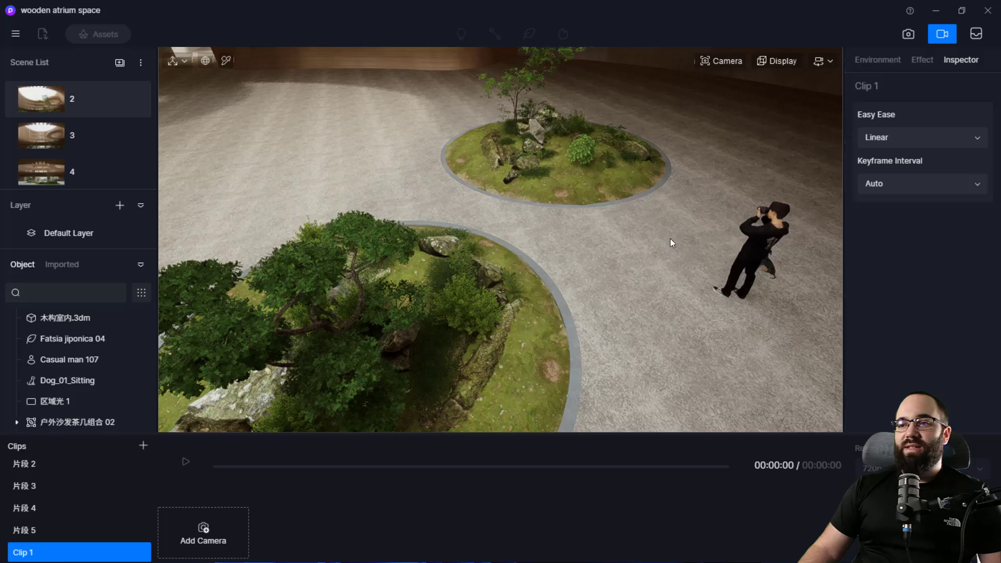
pyautogui.moveTo(671, 239); pyautogui.dragTo(484, 240, button='right')
pyautogui.press('w')
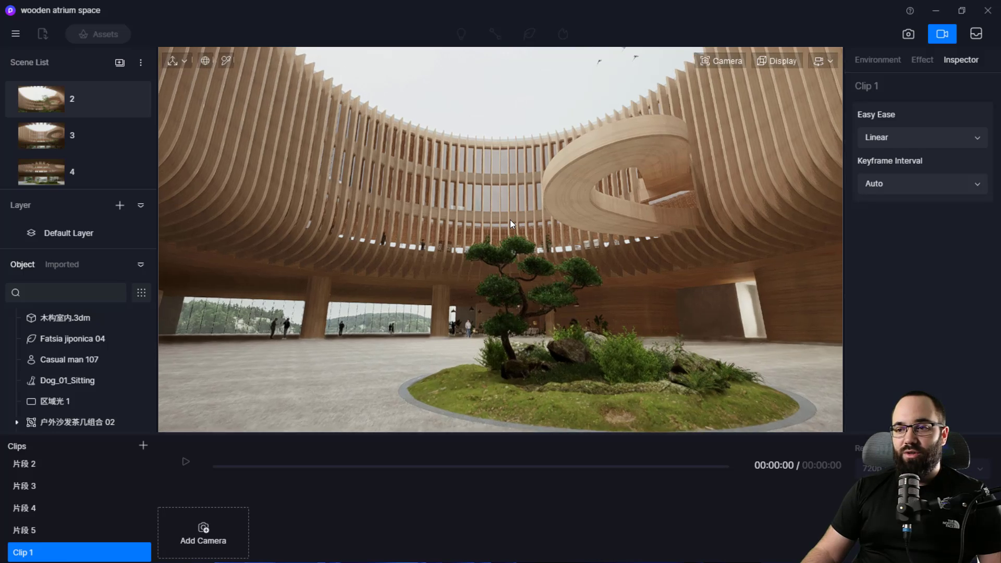
pyautogui.moveTo(550, 222); pyautogui.dragTo(540, 223, button='right')
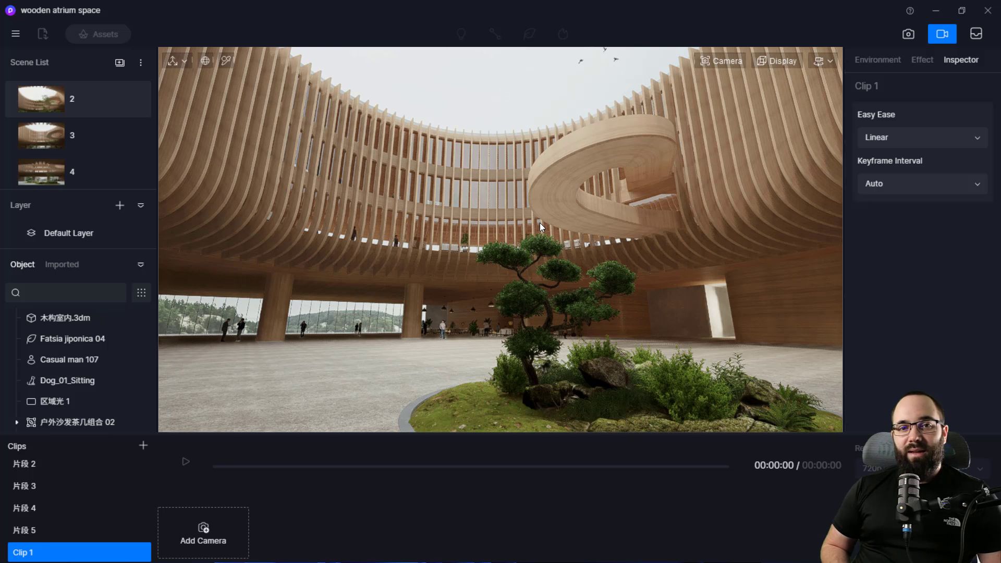
# Add Cameras 1 and 2, then enable rain with Strength 0.73 and Puddle 0.6.
pyautogui.click(217, 544)
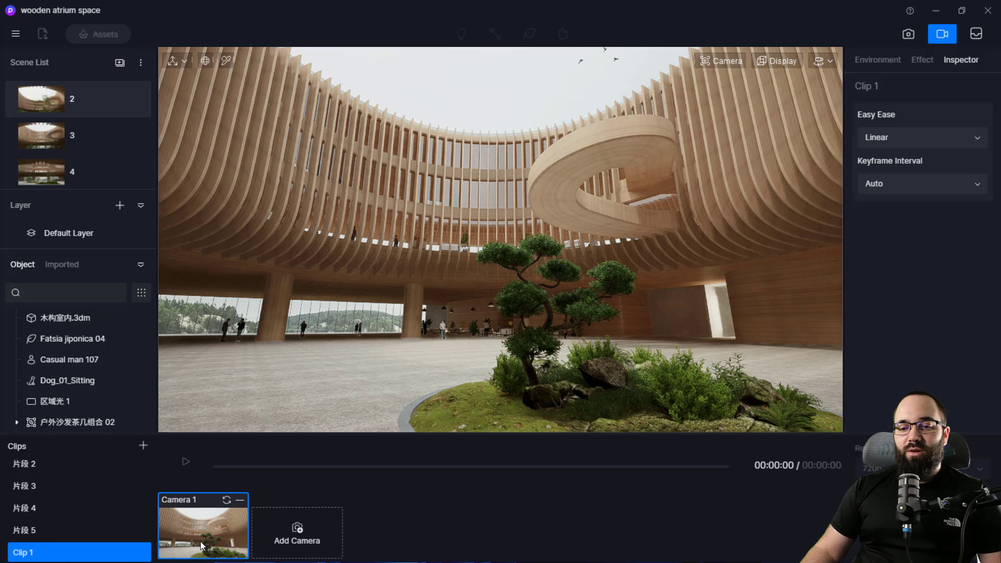
pyautogui.click(288, 545)
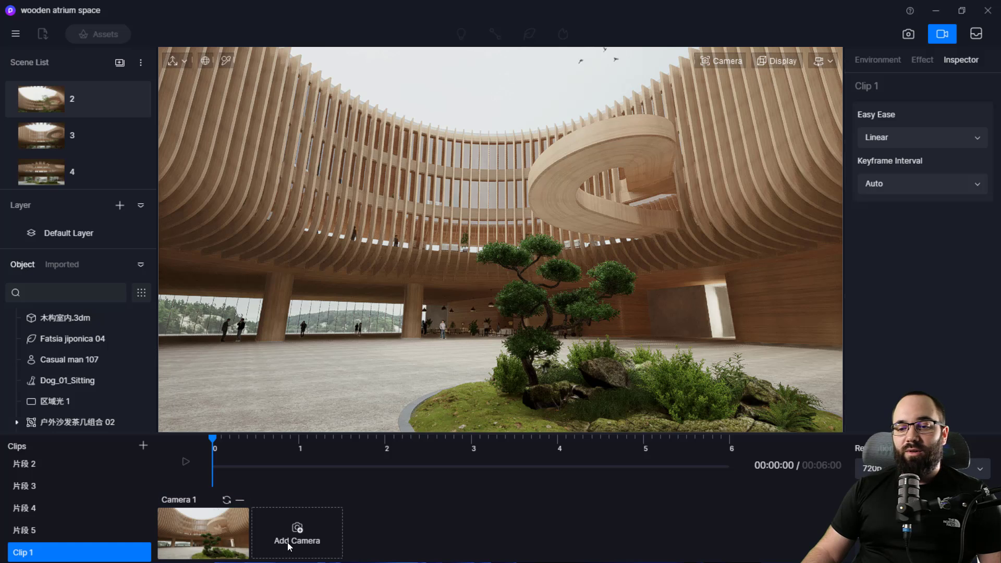
pyautogui.click(887, 61)
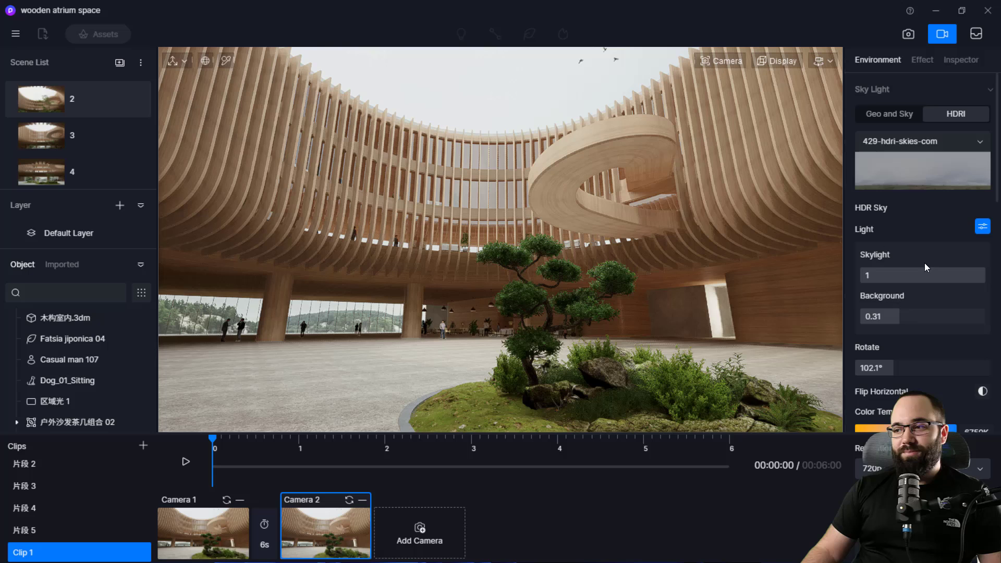
pyautogui.scroll(-8, 924, 263)
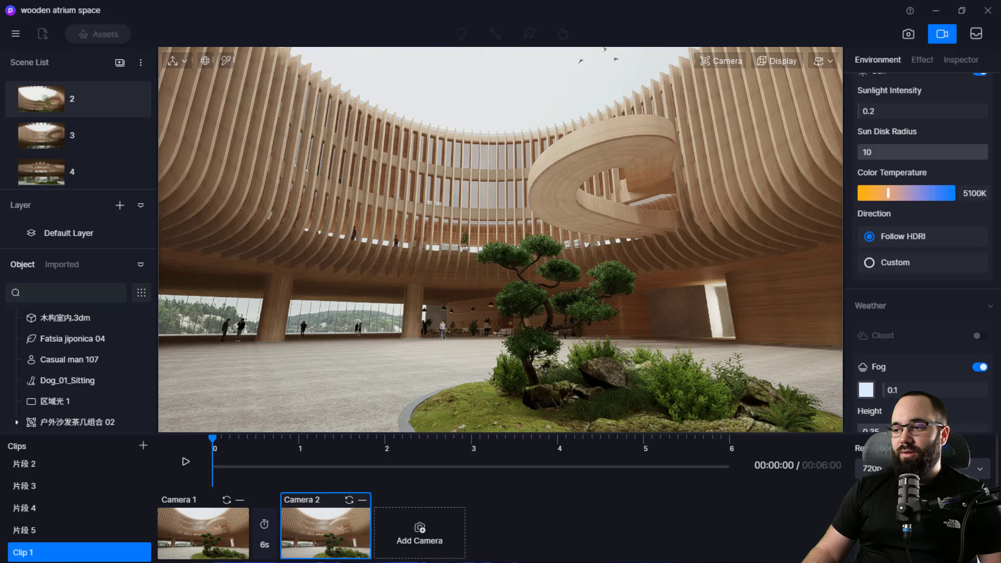
pyautogui.scroll(3, 933, 372)
pyautogui.scroll(-8, 934, 371)
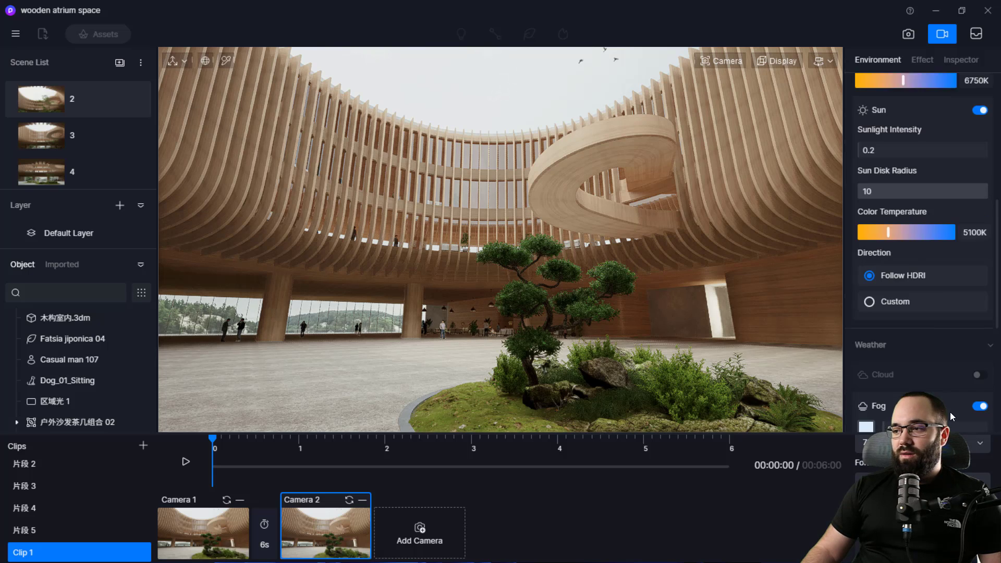
pyautogui.click(977, 390)
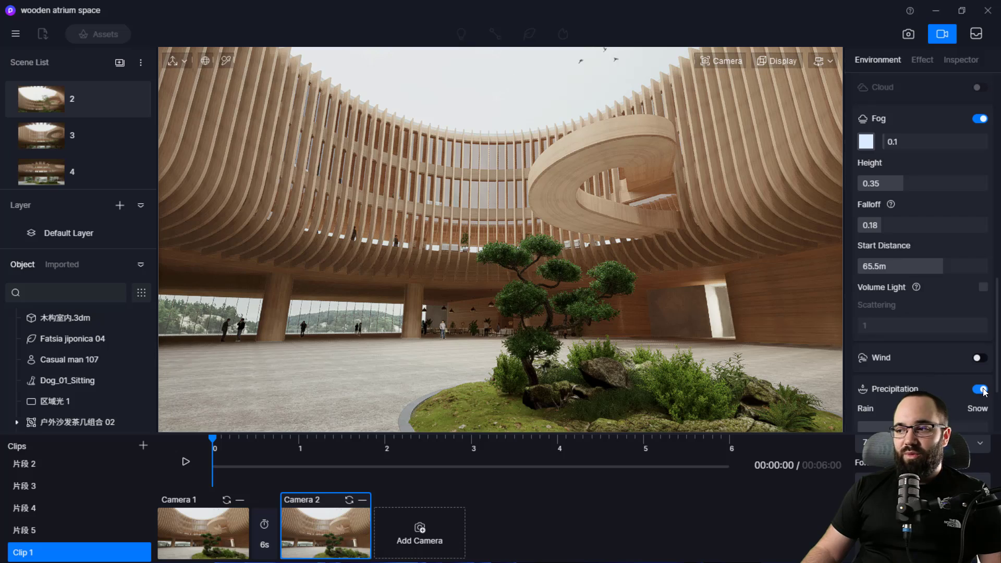
pyautogui.scroll(-3, 918, 340)
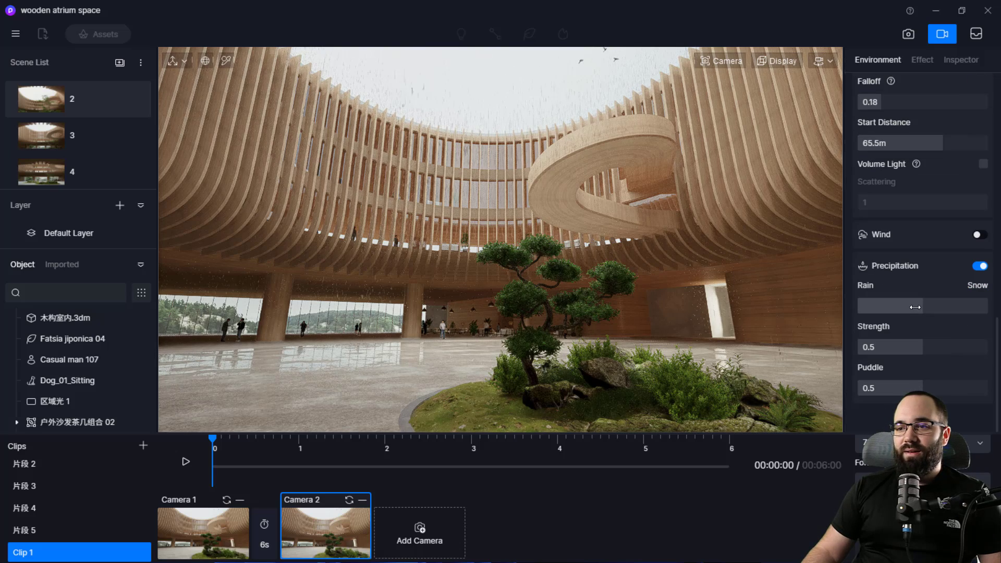
pyautogui.moveTo(920, 347); pyautogui.dragTo(953, 344)
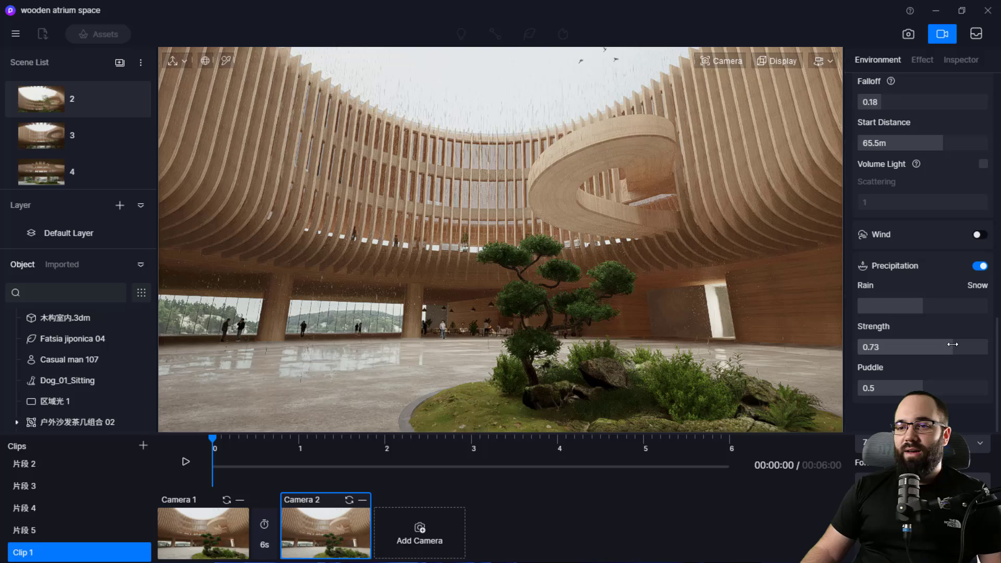
pyautogui.click(936, 388)
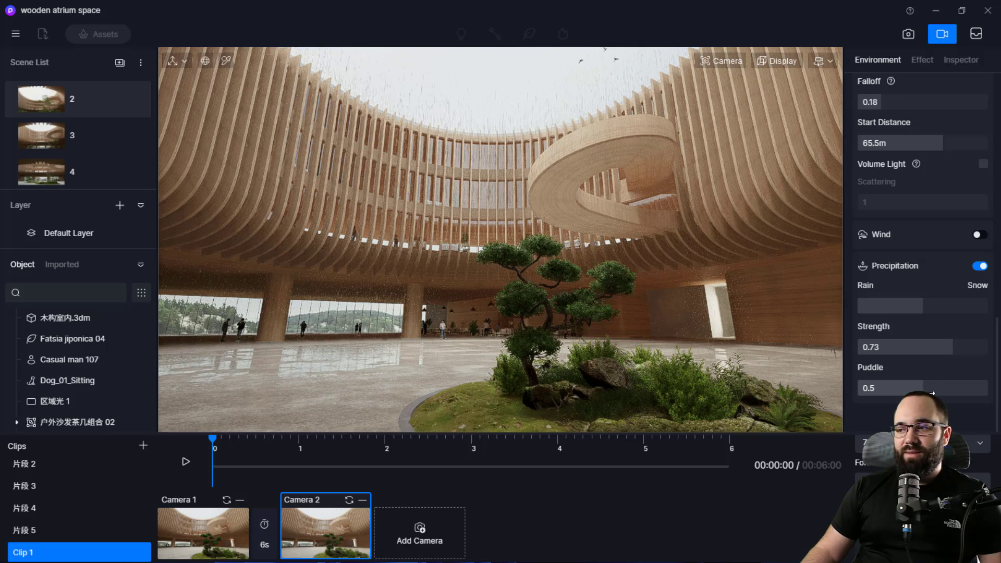
# Add rainy Camera 3, switch the precipitation to snow, and add Camera 4.
pyautogui.click(407, 543)
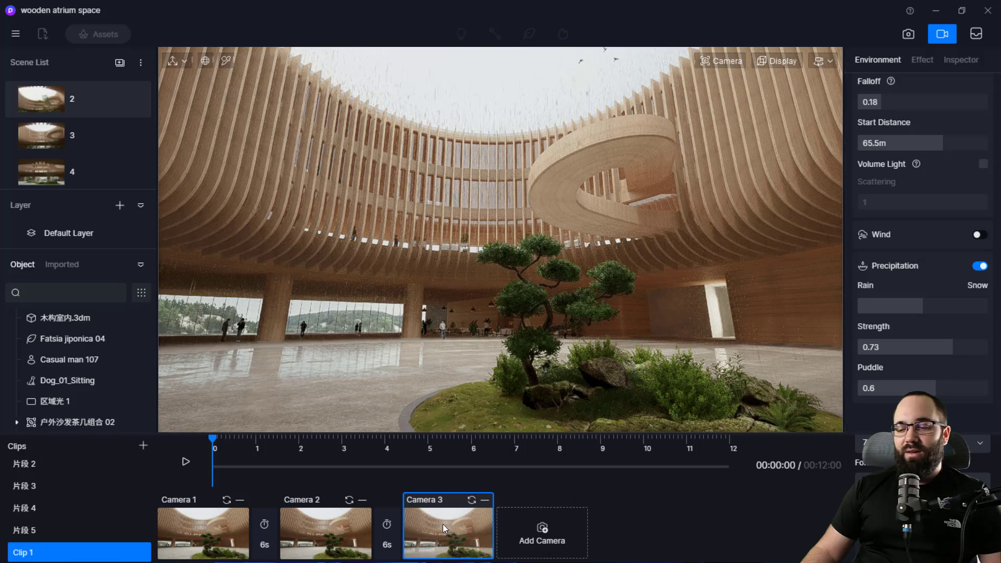
pyautogui.click(925, 308)
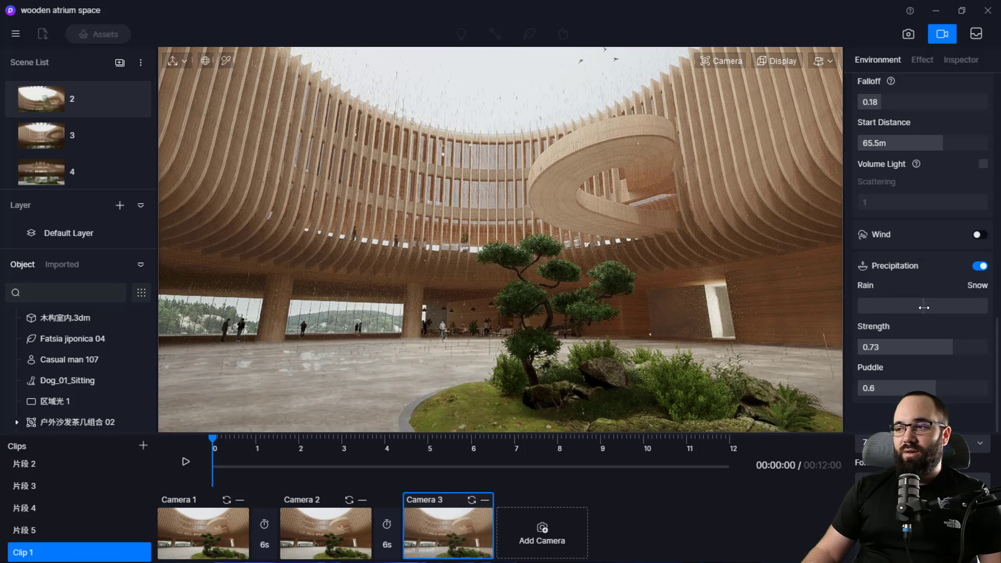
pyautogui.moveTo(924, 308); pyautogui.dragTo(946, 307)
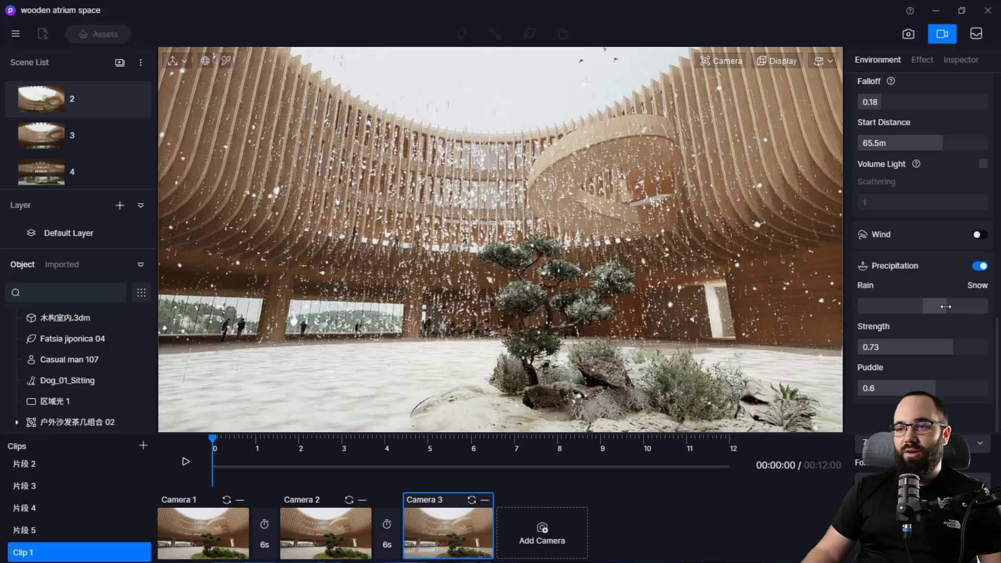
pyautogui.click(570, 546)
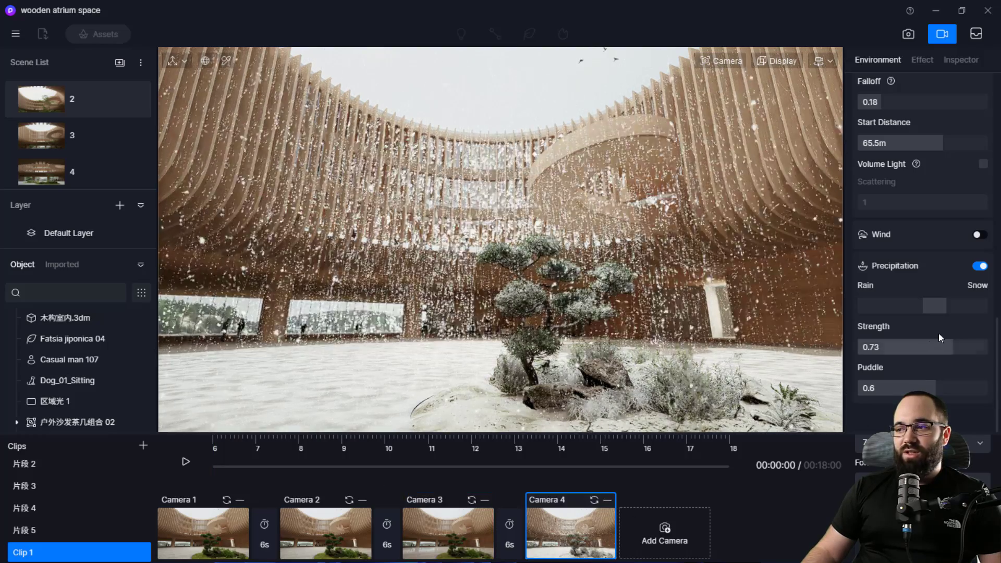
# Turn precipitation off, add Camera 5, and apply the Midday sky preset.
pyautogui.click(980, 266)
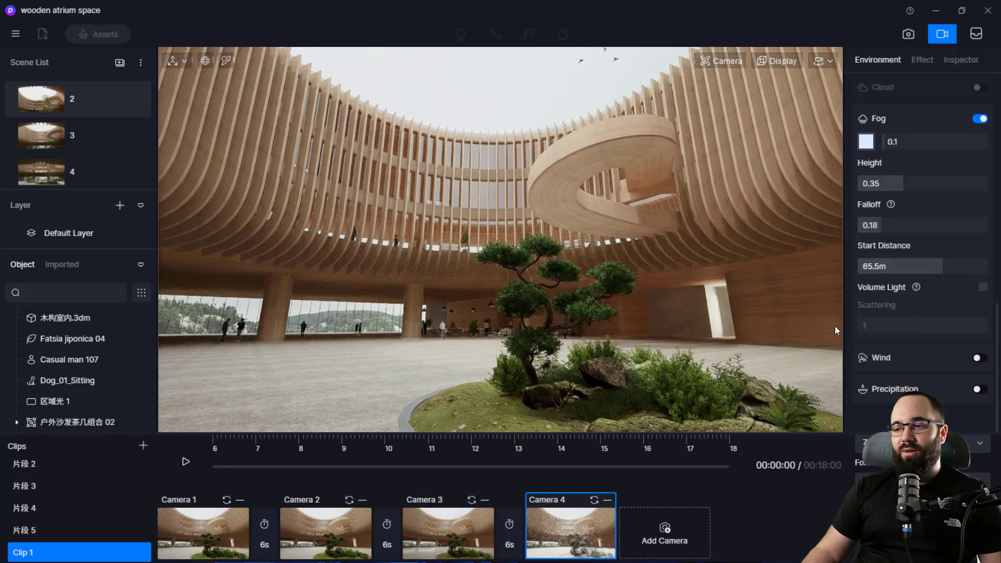
pyautogui.click(656, 541)
pyautogui.scroll(5, 901, 347)
pyautogui.click(921, 177)
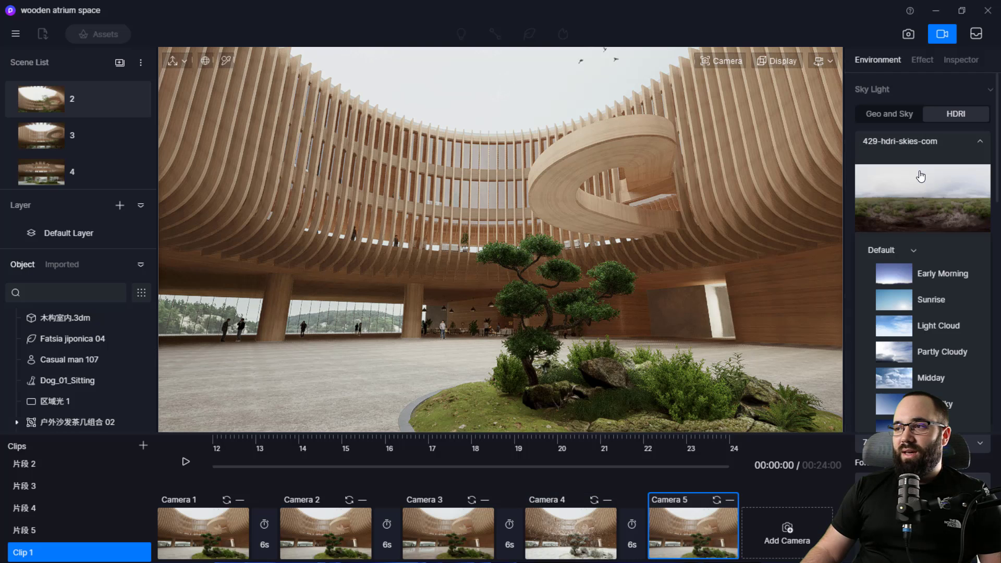
pyautogui.scroll(-2, 932, 324)
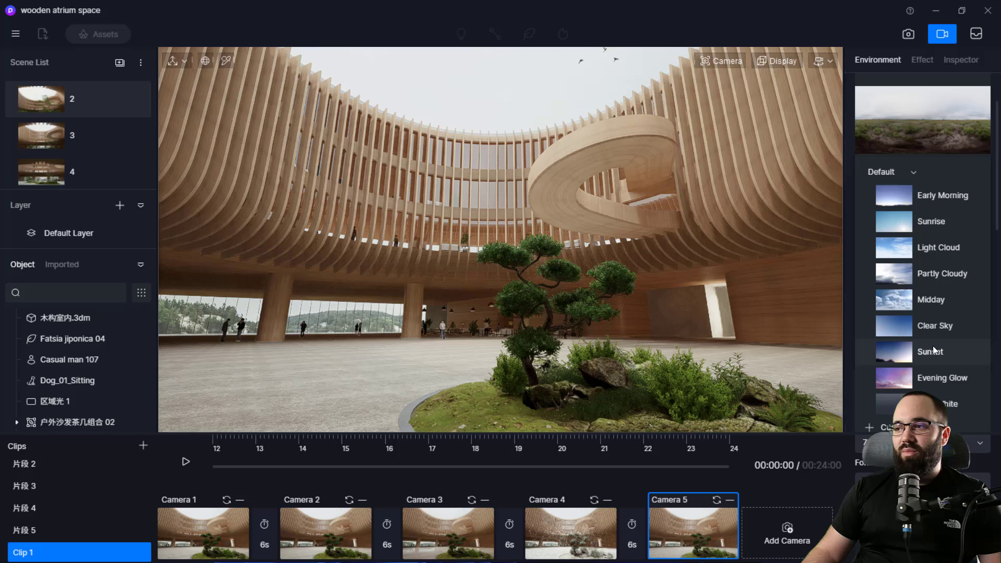
pyautogui.click(933, 298)
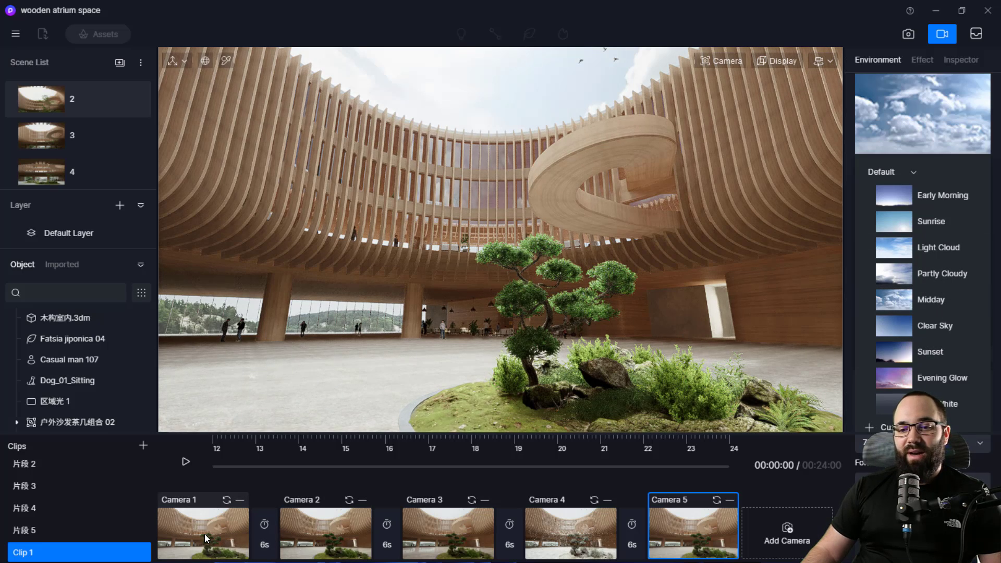
# Shorten the four transitions to 3.8s, 2.1s, 3.1s and 3s, then play Clip 1.
pyautogui.click(191, 536)
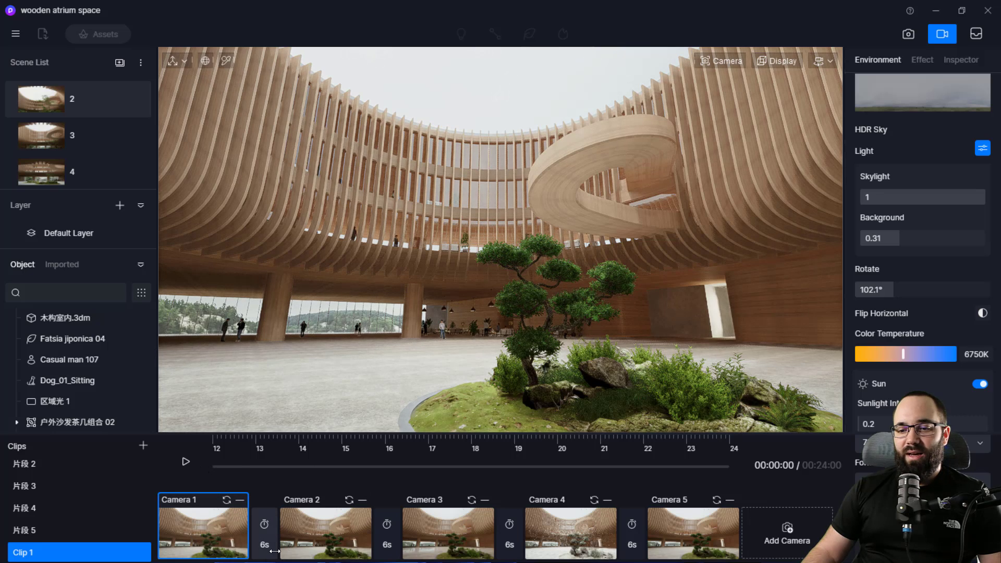
pyautogui.moveTo(264, 545); pyautogui.dragTo(255, 551)
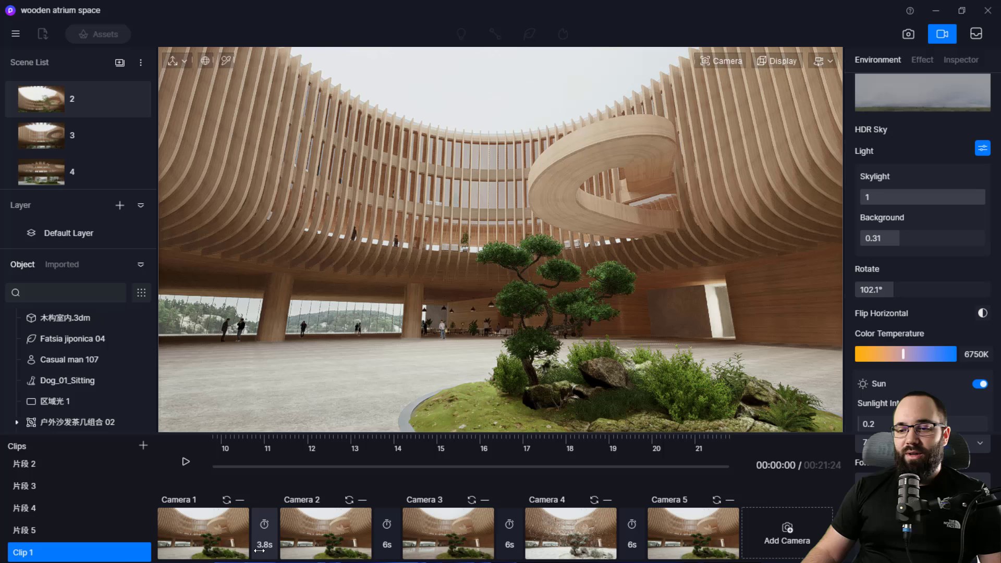
pyautogui.moveTo(387, 544); pyautogui.dragTo(373, 549)
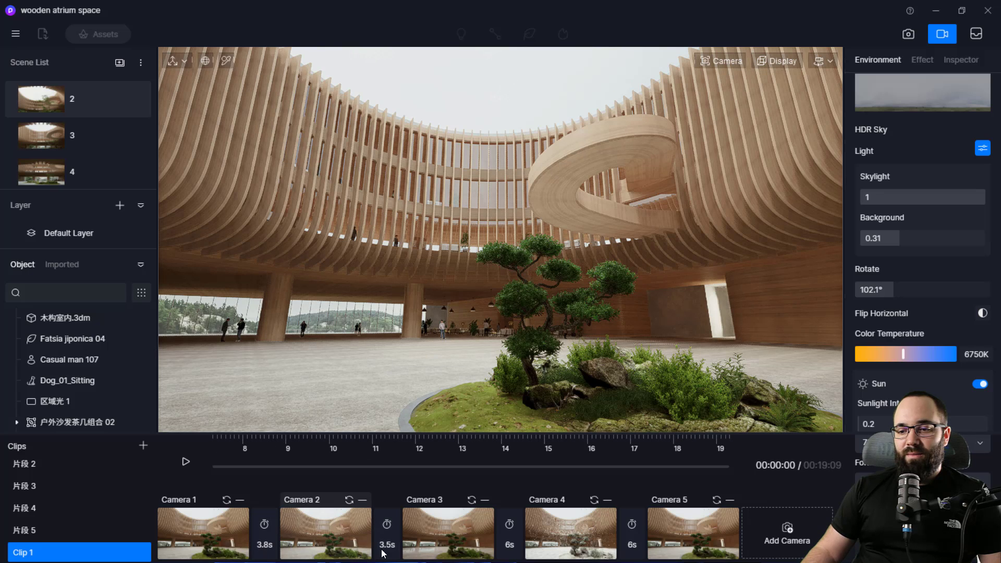
pyautogui.moveTo(508, 544); pyautogui.dragTo(501, 546)
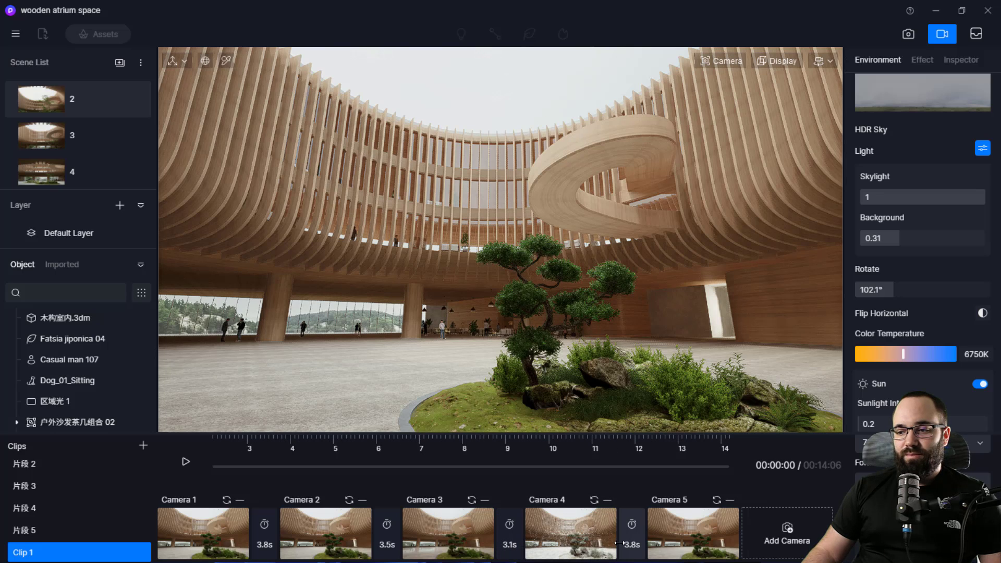
pyautogui.moveTo(629, 544); pyautogui.dragTo(615, 546)
pyautogui.click(186, 462)
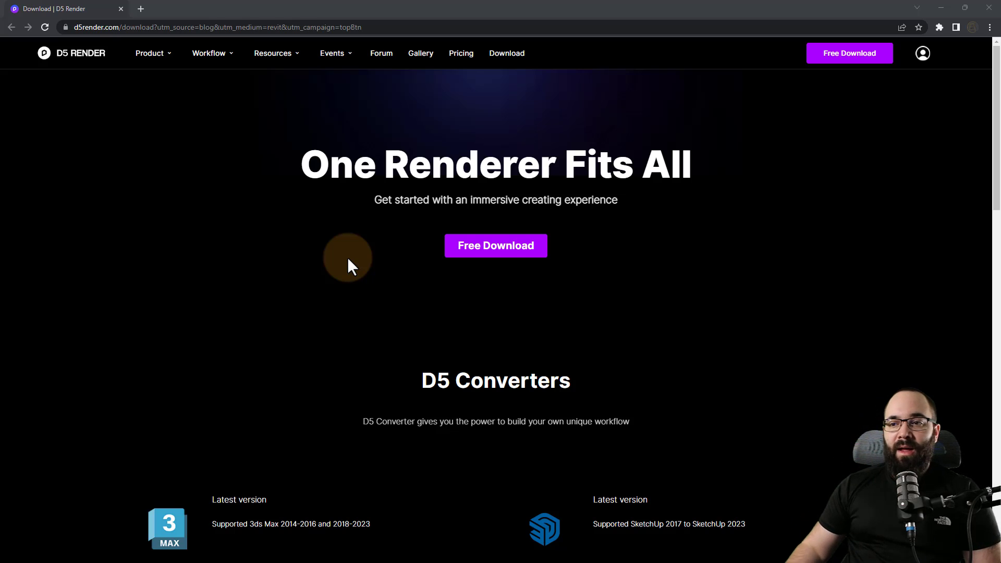
# Scroll the D5 download page down to the D5 Converters section.
pyautogui.scroll(-9, 568, 313)
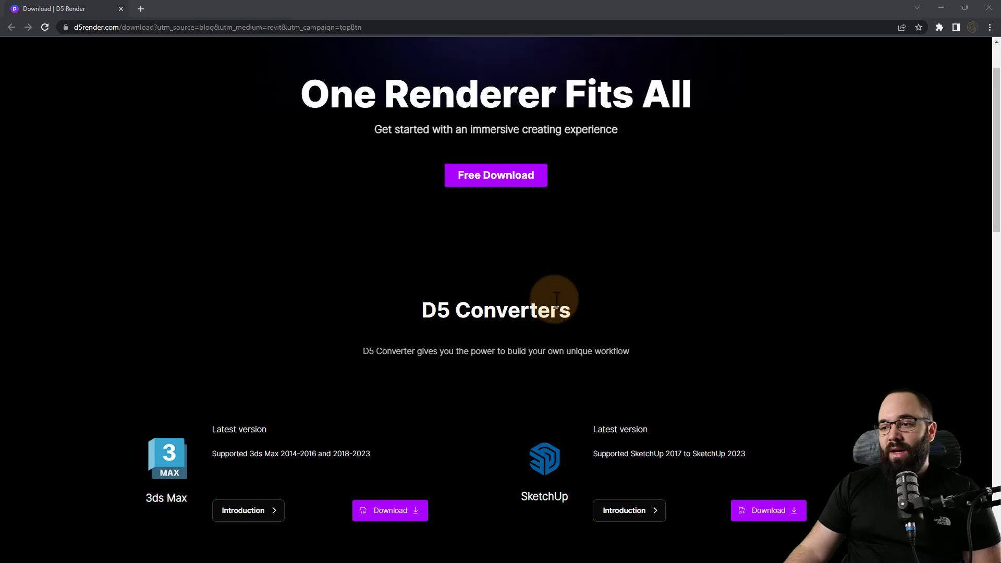
pyautogui.scroll(-2, 489, 268)
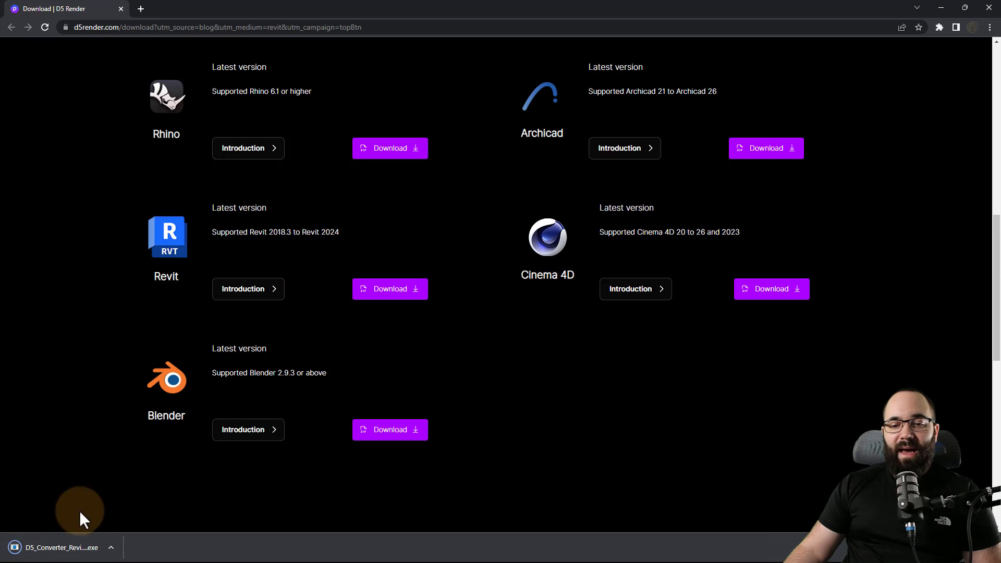
# Run the D5 Converter Revit installer with only Revit 2021 selected and install it.
pyautogui.click(61, 548)
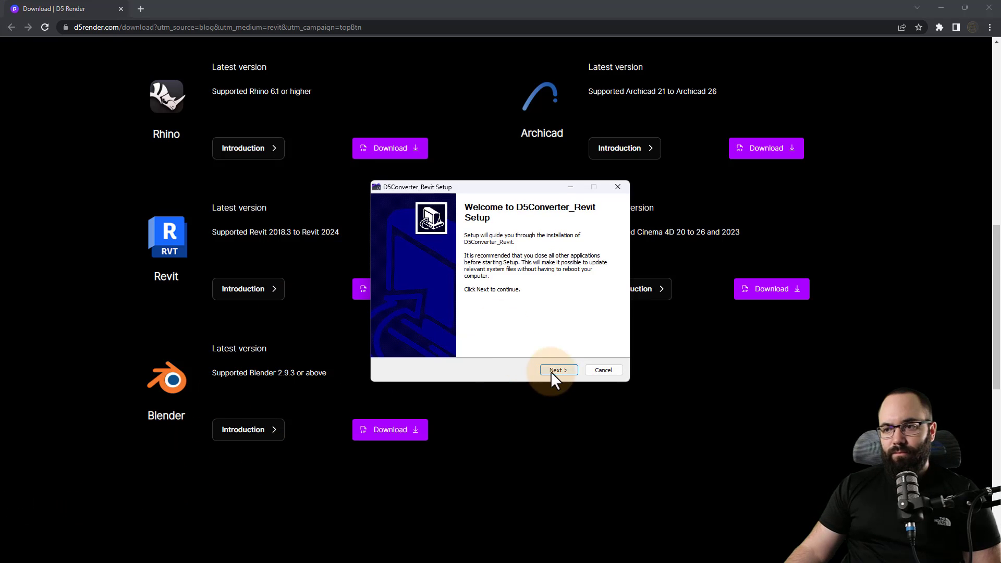
pyautogui.click(552, 371)
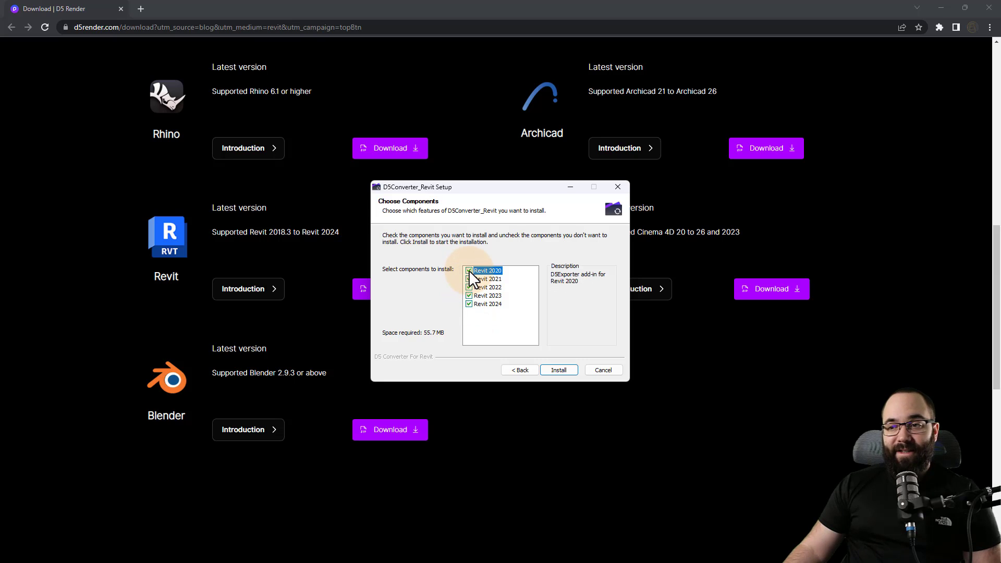
pyautogui.click(468, 304)
pyautogui.click(468, 295)
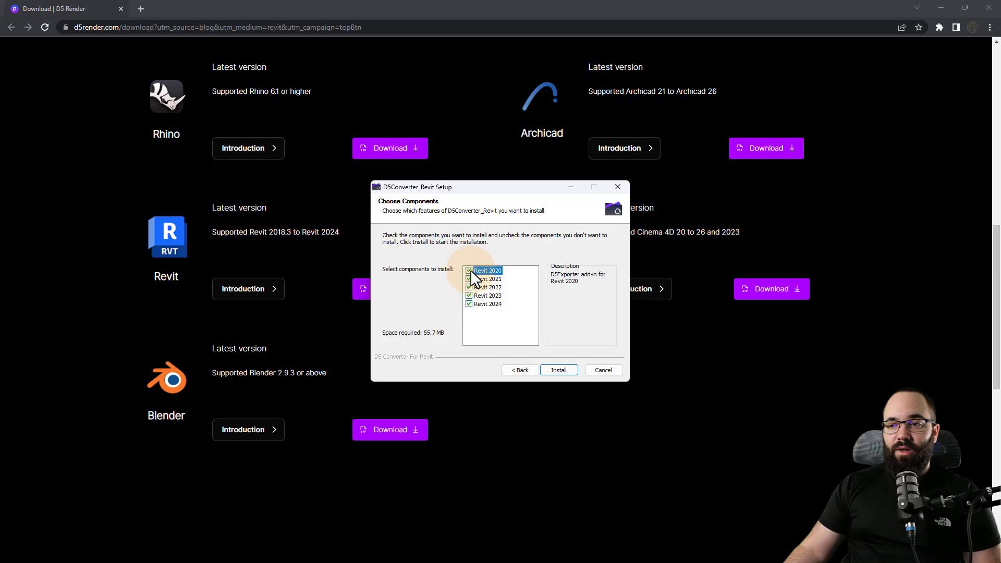
pyautogui.click(469, 295)
pyautogui.click(469, 304)
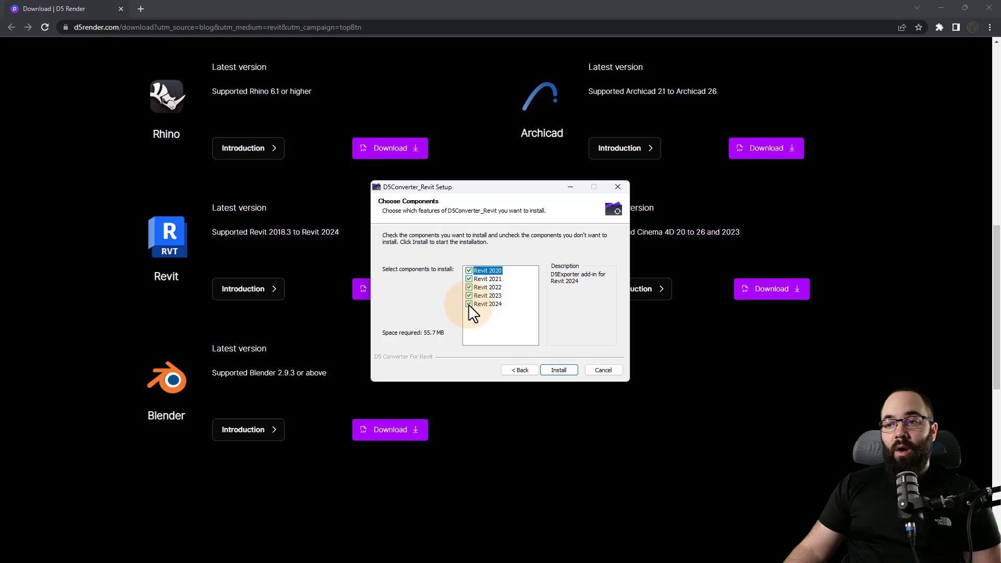
pyautogui.click(469, 304)
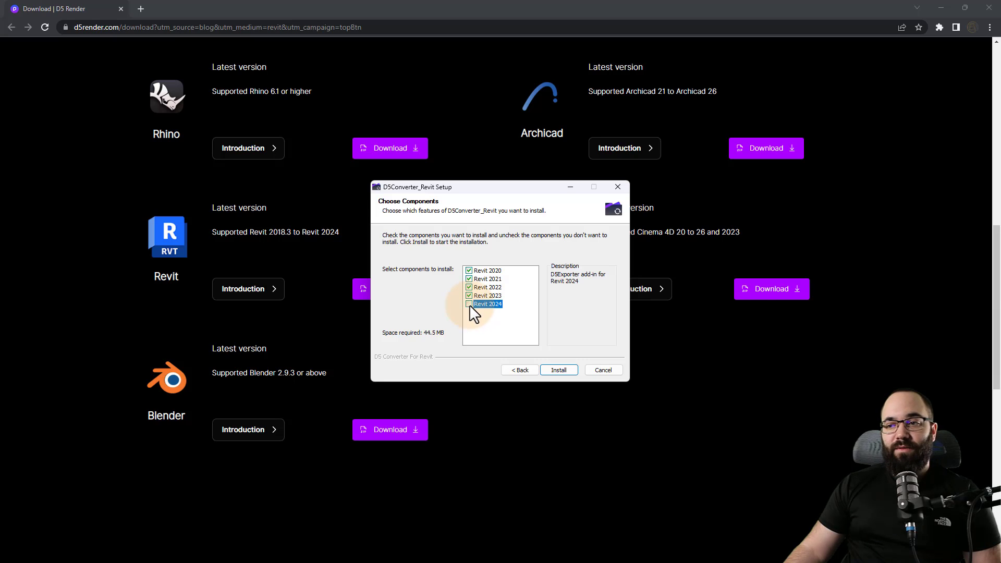
pyautogui.click(469, 296)
pyautogui.click(470, 271)
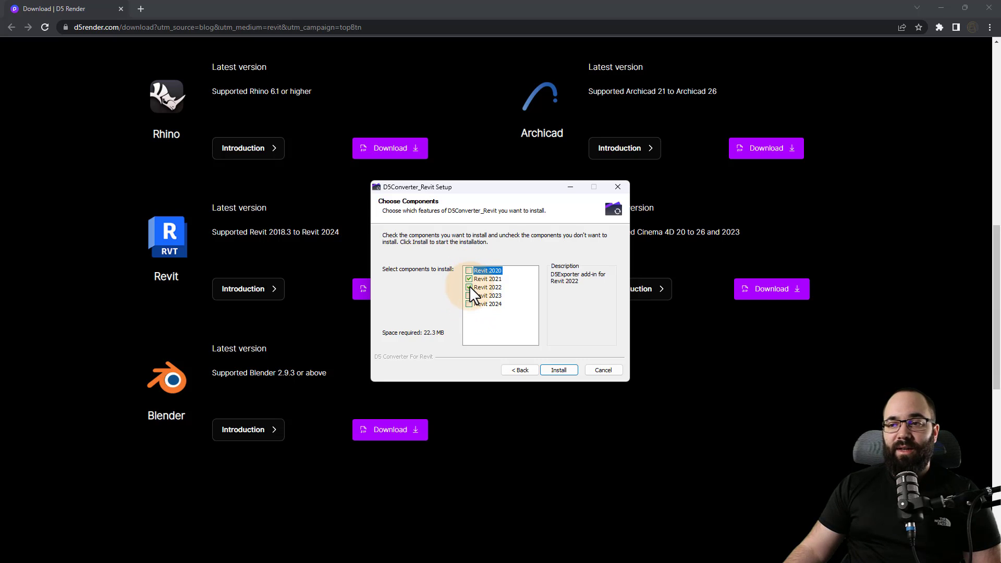
pyautogui.click(469, 287)
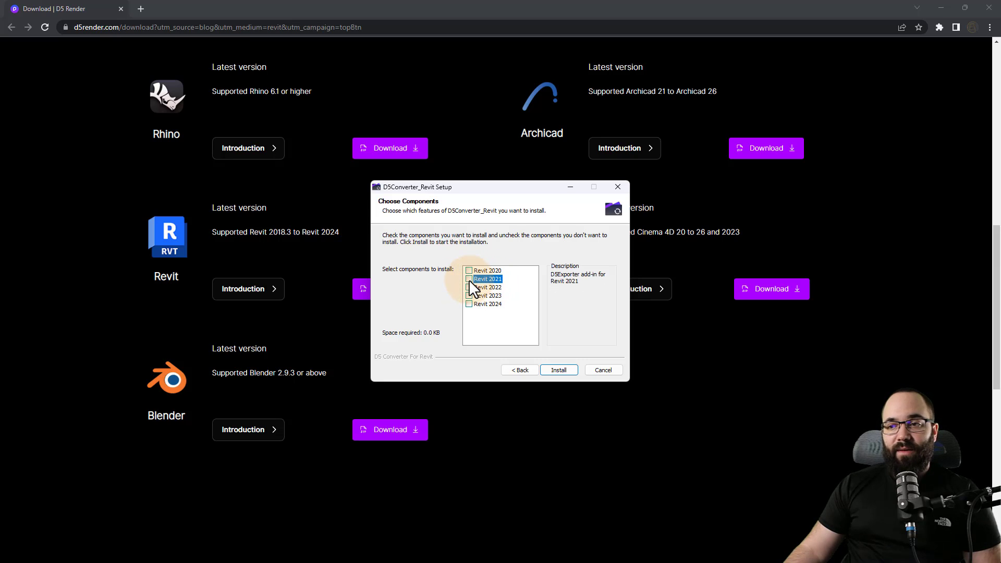
pyautogui.click(469, 279)
pyautogui.click(563, 373)
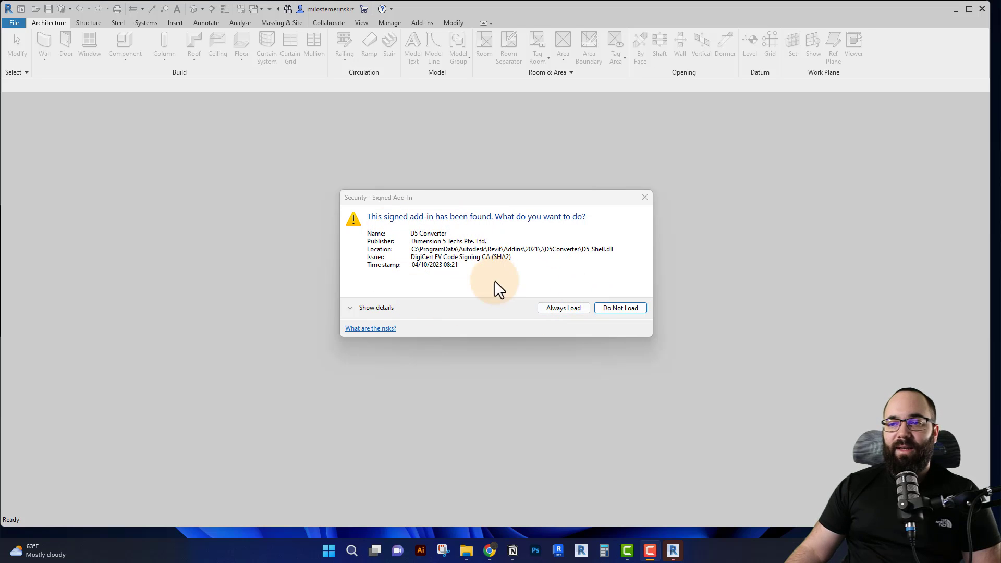
# Always load the D5 Converter add-in, then orbit the office building's 3D view.
pyautogui.click(563, 307)
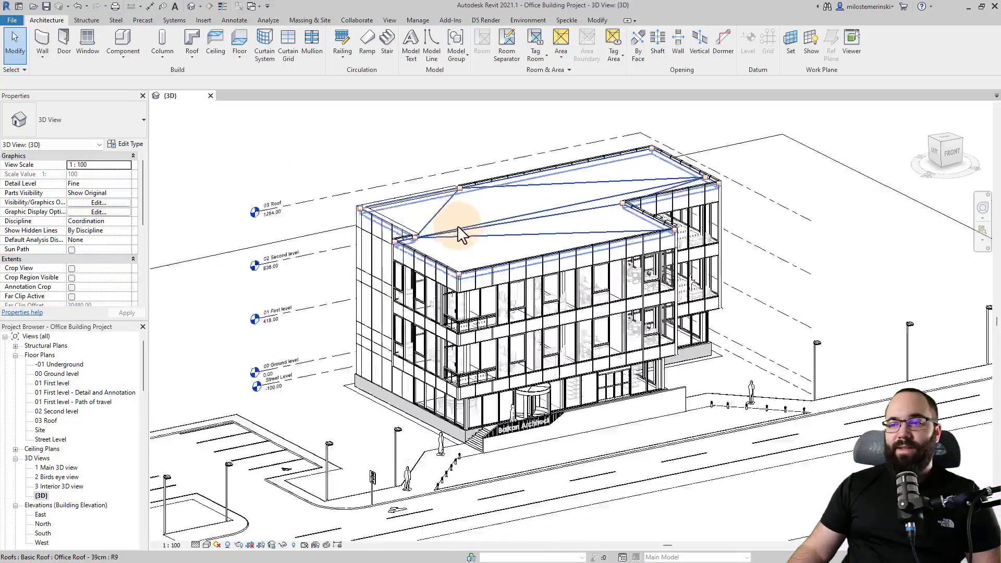
pyautogui.moveTo(462, 235)
pyautogui.keyDown('shift'); pyautogui.mouseDown(button='middle')
pyautogui.moveTo(626, 323)
pyautogui.moveTo(530, 313)
pyautogui.moveTo(414, 167)
pyautogui.mouseUp(button='middle'); pyautogui.keyUp('shift')
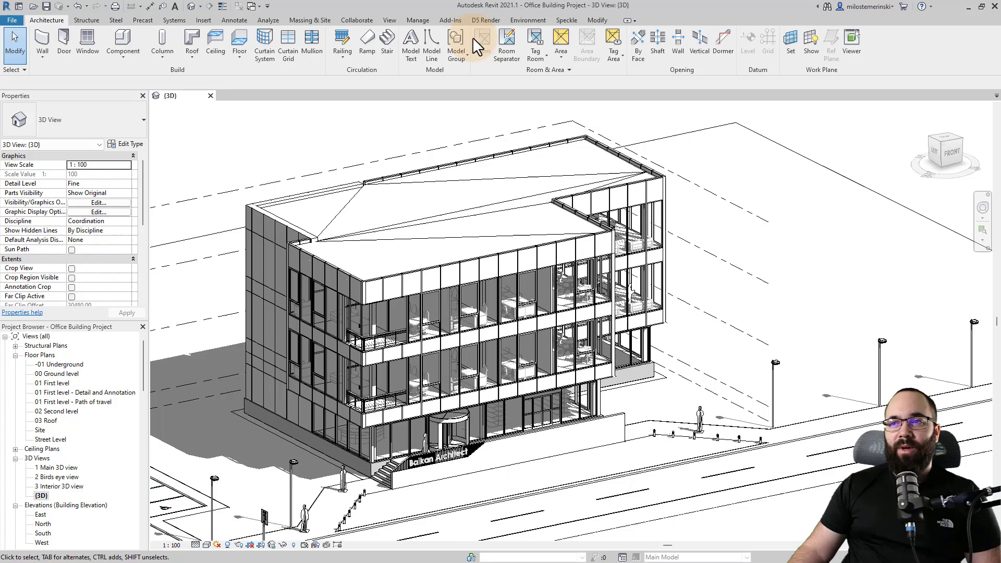
# Open D5 Converter Settings from the D5 Render ribbon tab and move the dialog left.
pyautogui.click(486, 21)
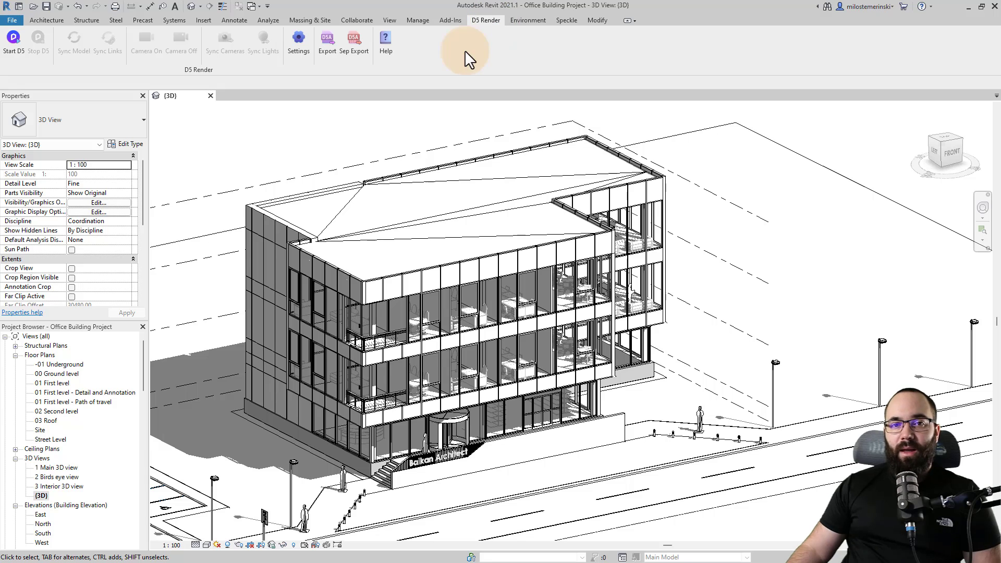
pyautogui.click(304, 49)
pyautogui.moveTo(426, 108); pyautogui.dragTo(367, 109)
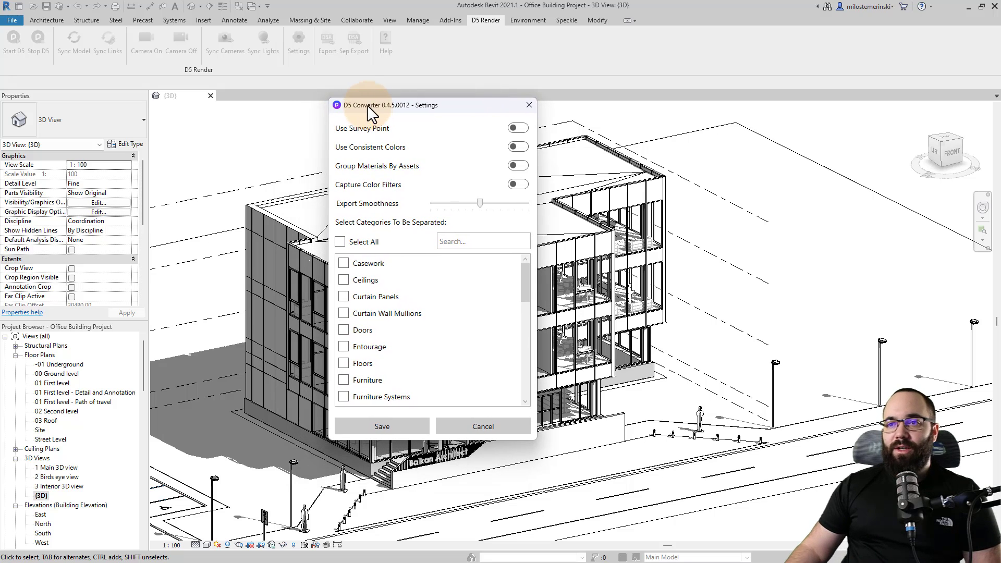
# Switch on Use Survey Point and Use Consistent Colors in D5 Converter Settings.
pyautogui.click(515, 129)
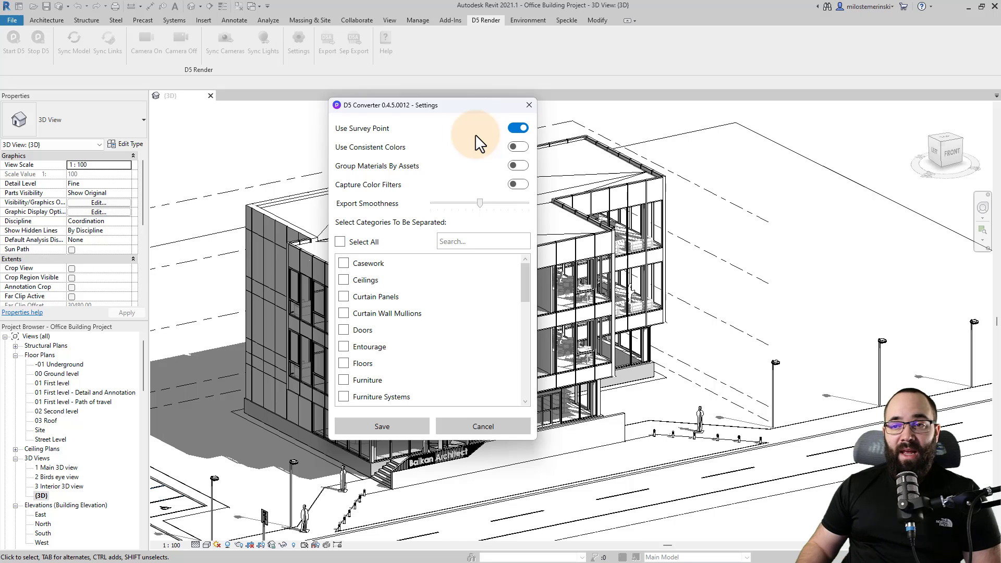
pyautogui.click(520, 148)
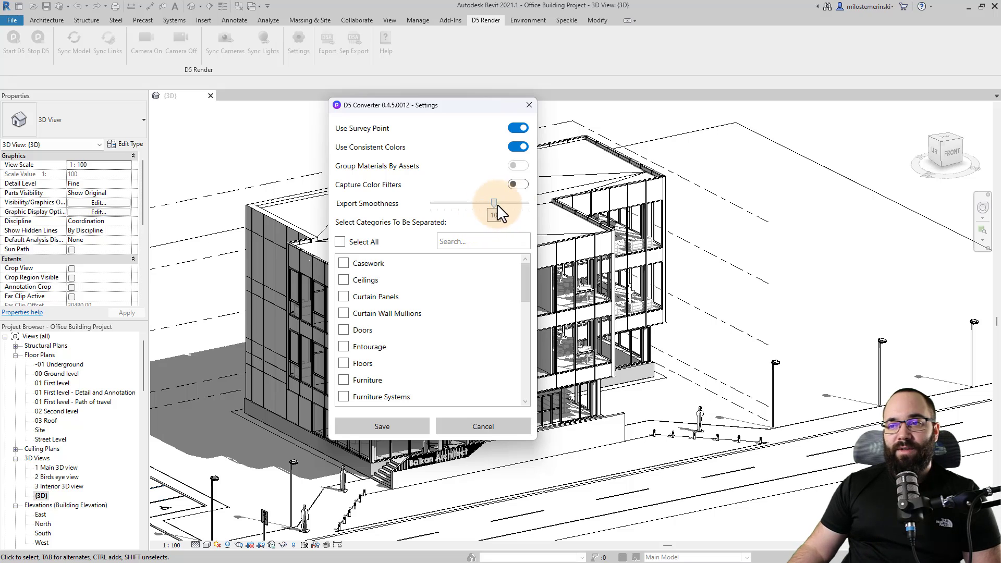
# Try maximum Export Smoothness, dismiss its warning, and save the settings at the middle value.
pyautogui.moveTo(542, 209); pyautogui.dragTo(536, 208)
pyautogui.click(576, 248)
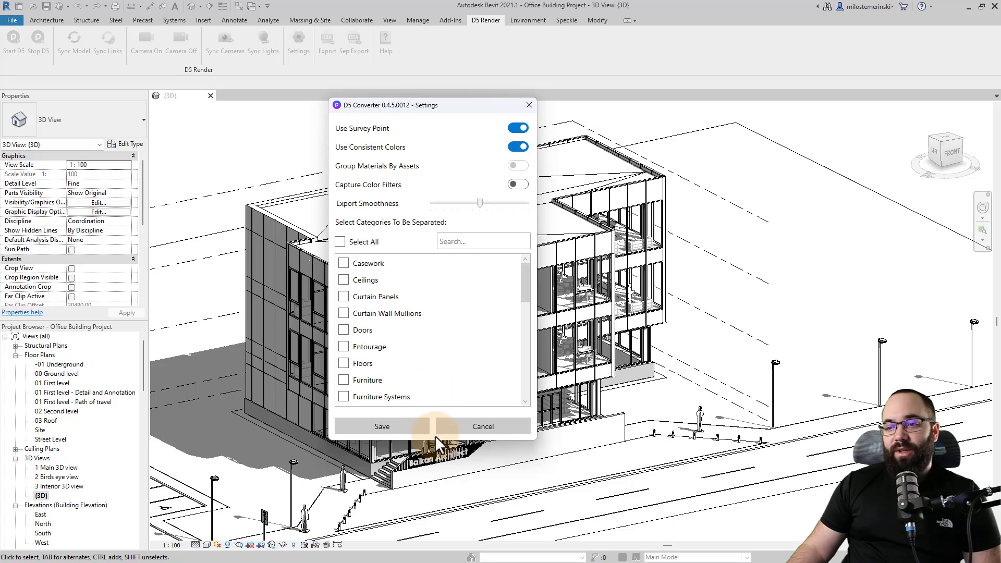
pyautogui.click(403, 430)
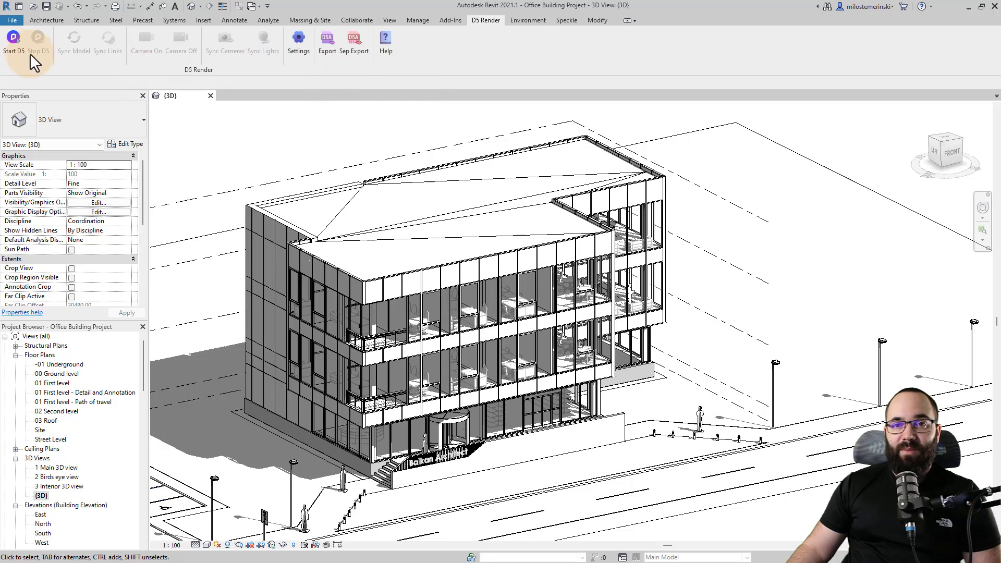
# Start D5 from the Revit D5 Render tab to launch it linked to the office model.
pyautogui.click(15, 46)
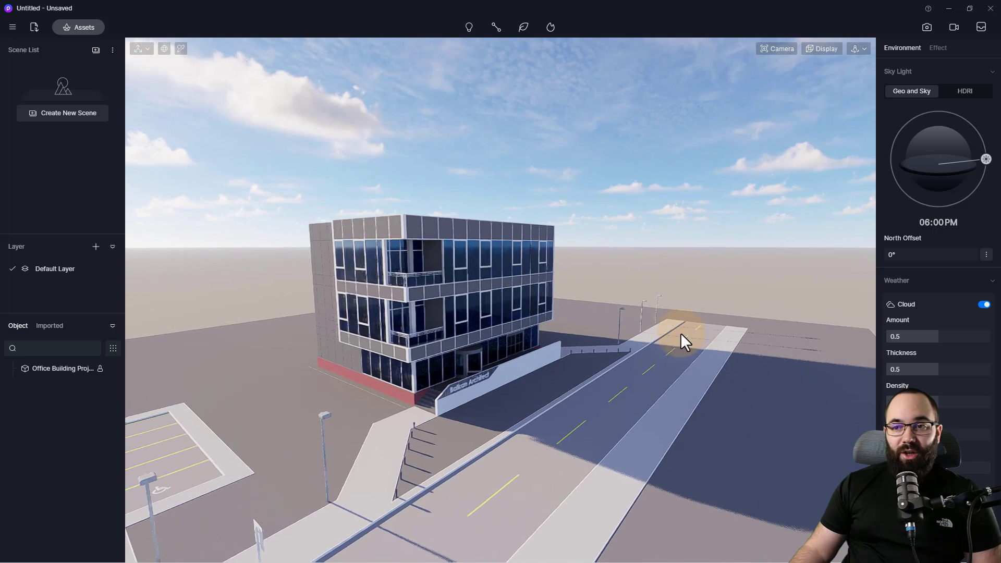
# Zoom and orbit around the live-synced office building in the D5 viewport.
pyautogui.scroll(3, 533, 332)
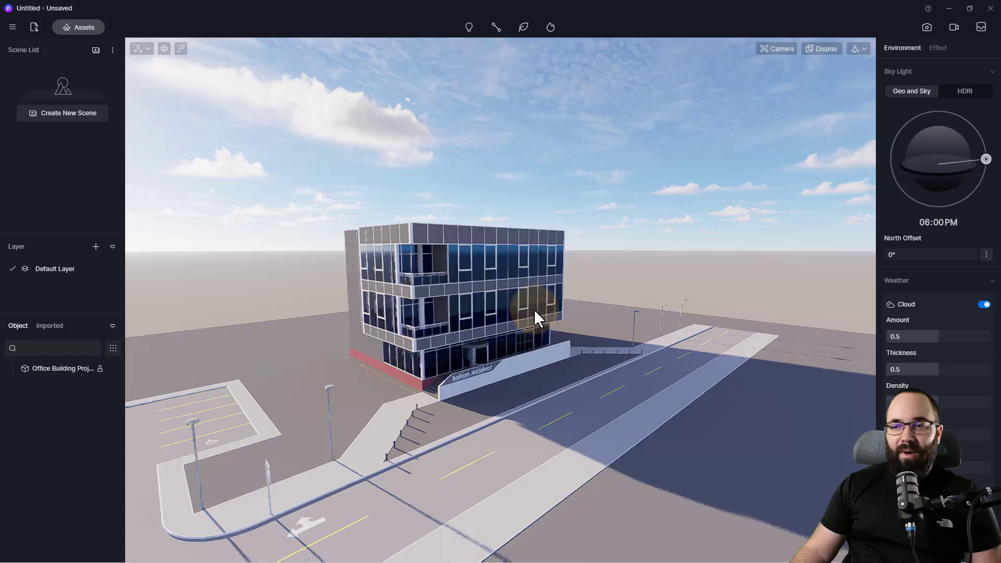
pyautogui.scroll(5, 436, 305)
pyautogui.moveTo(436, 305); pyautogui.dragTo(461, 311, button='right')
pyautogui.scroll(-3, 486, 302)
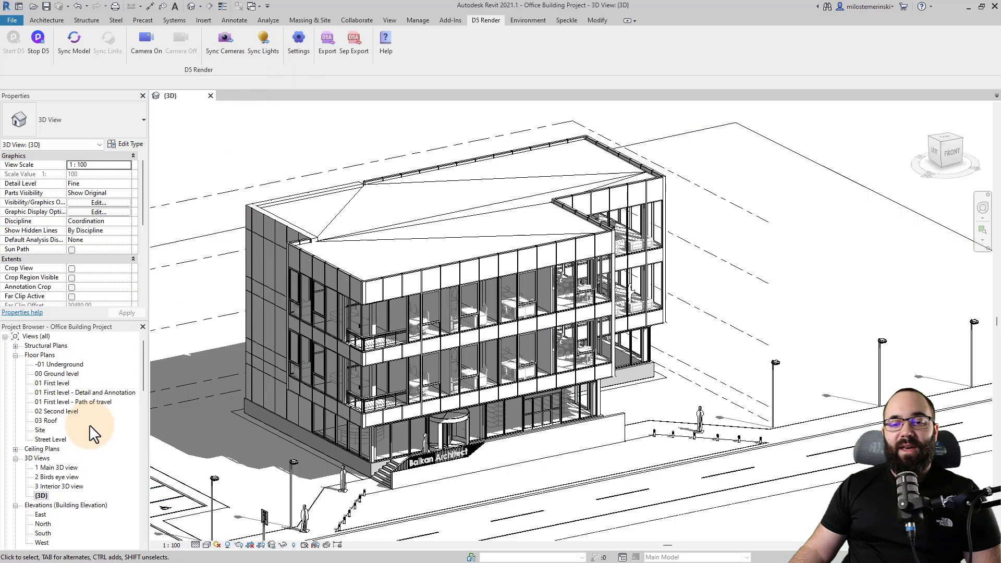
# Zoom out in the Revit 3D view of the office building.
pyautogui.scroll(-3, 87, 423)
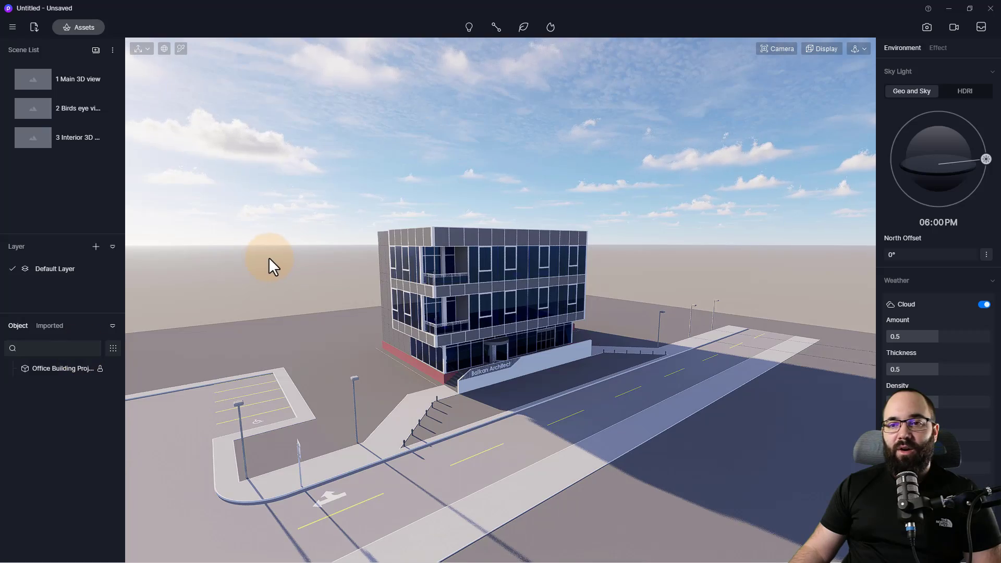
# Visit 1 Main 3D view, 2 Birds eye view and 3 Interior 3D view, ending on 1 Main 3D view.
pyautogui.click(63, 80)
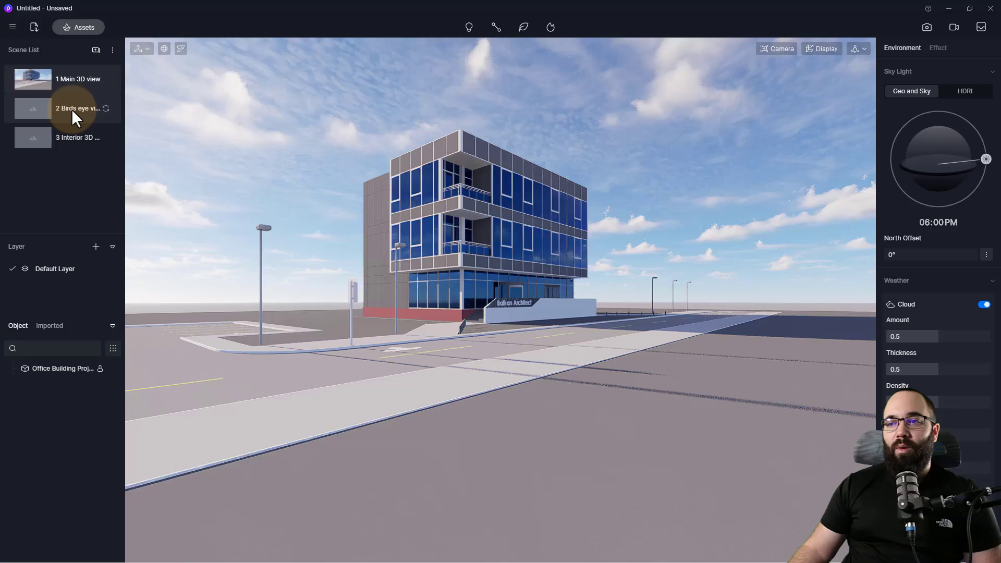
pyautogui.click(71, 109)
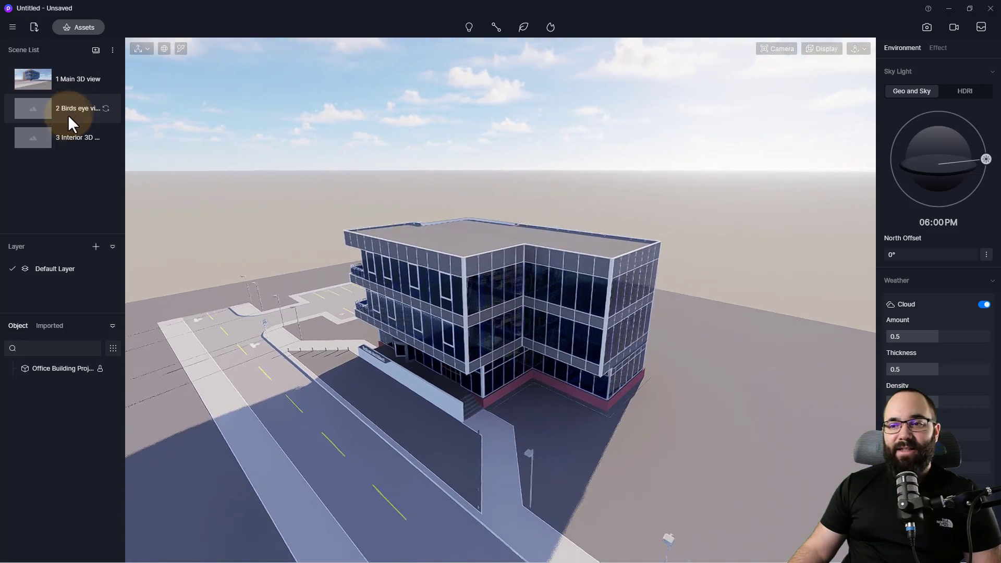
pyautogui.click(70, 142)
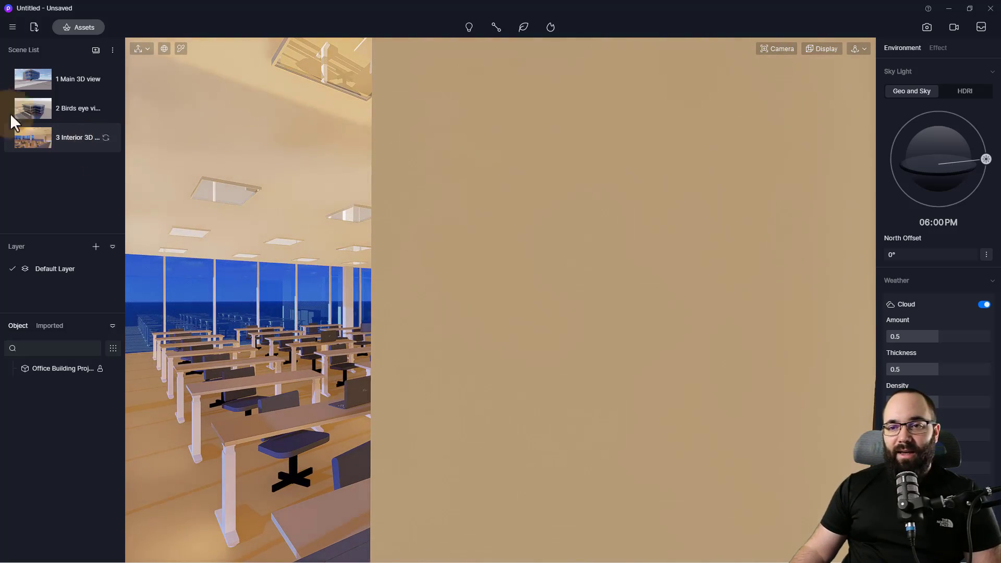
pyautogui.click(74, 114)
pyautogui.click(74, 85)
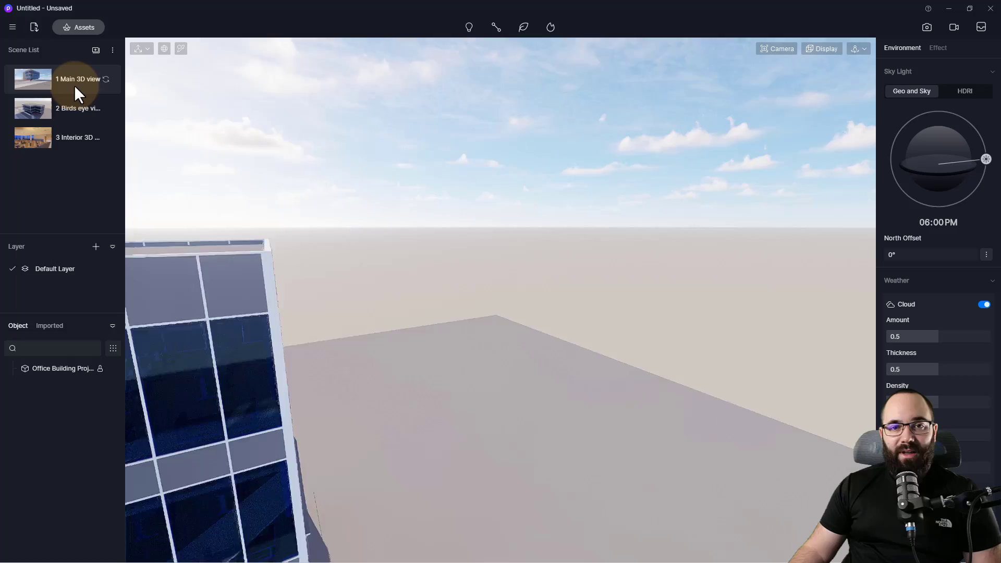